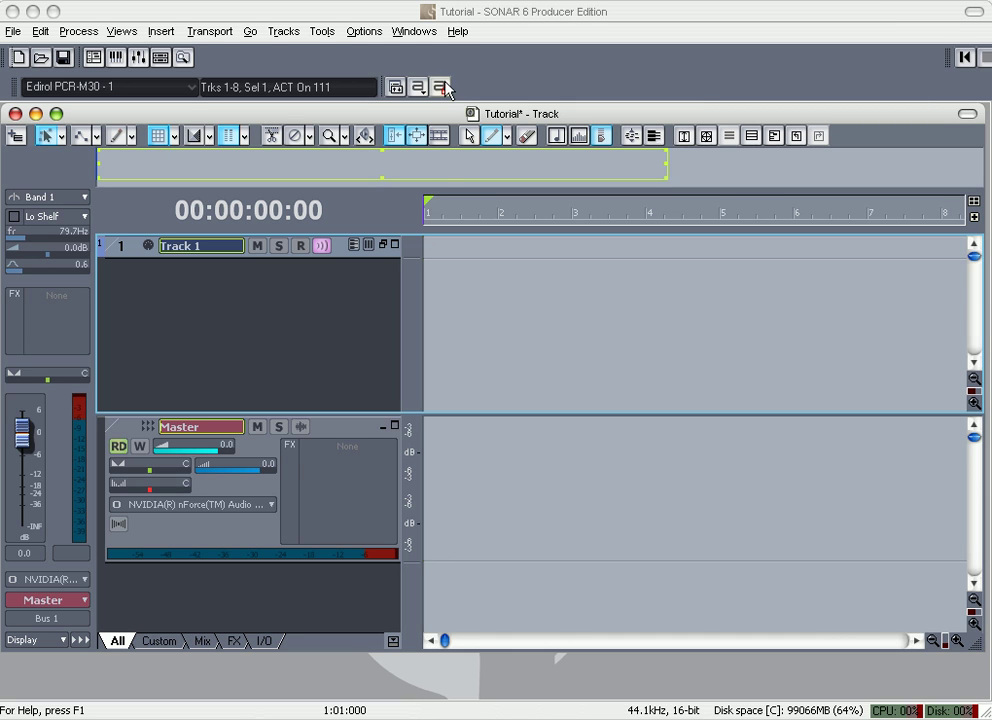
Step: Maximize the Track view, delete Track 1, and select the remaining Master bus
{"action": "double_click", "coordinate": [449, 112]}
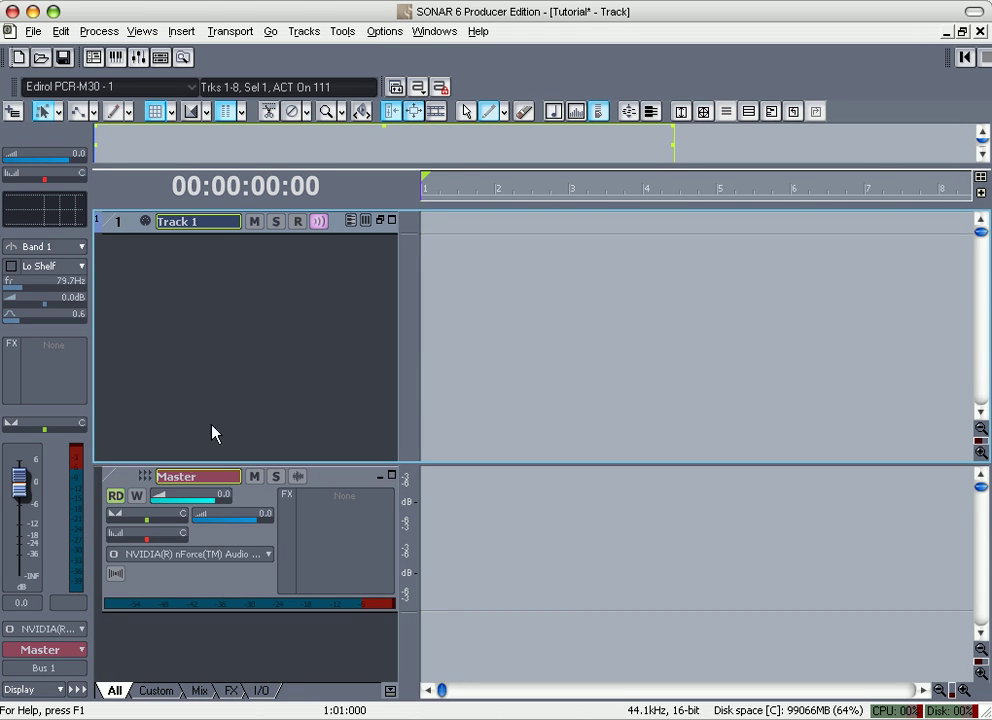
{"action": "right_click", "coordinate": [133, 228]}
{"action": "left_click", "coordinate": [195, 424]}
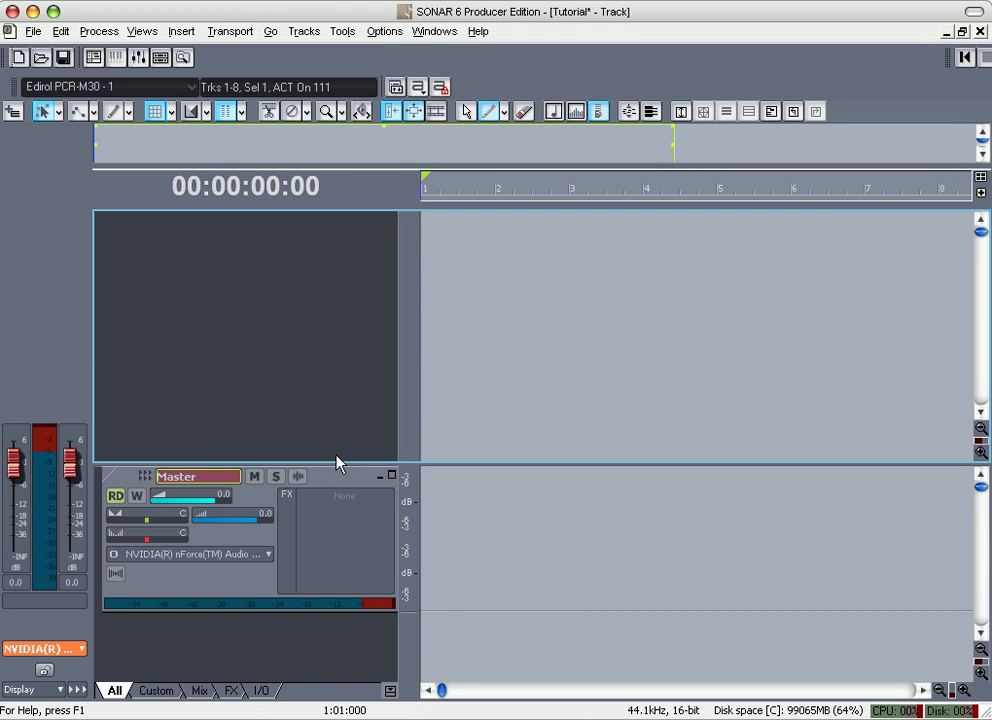
{"action": "left_click", "coordinate": [333, 497]}
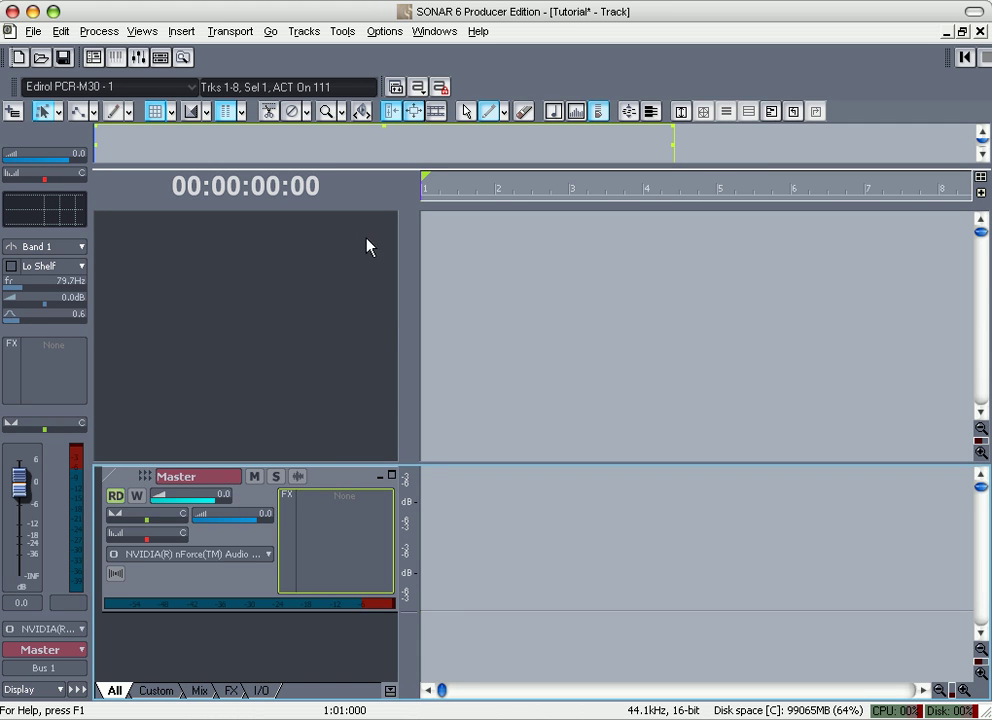
Step: Add Reason to the Synth Rack as a ReWire device
{"action": "left_click", "coordinate": [161, 58]}
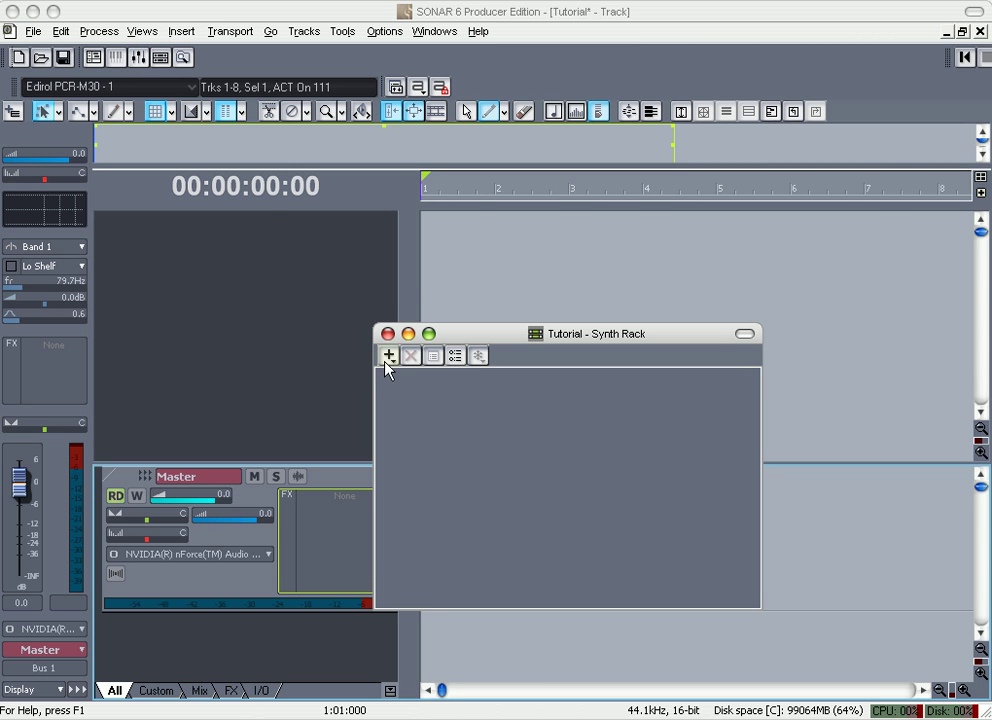
{"action": "left_click", "coordinate": [388, 357]}
{"action": "mouse_move", "coordinate": [452, 387]}
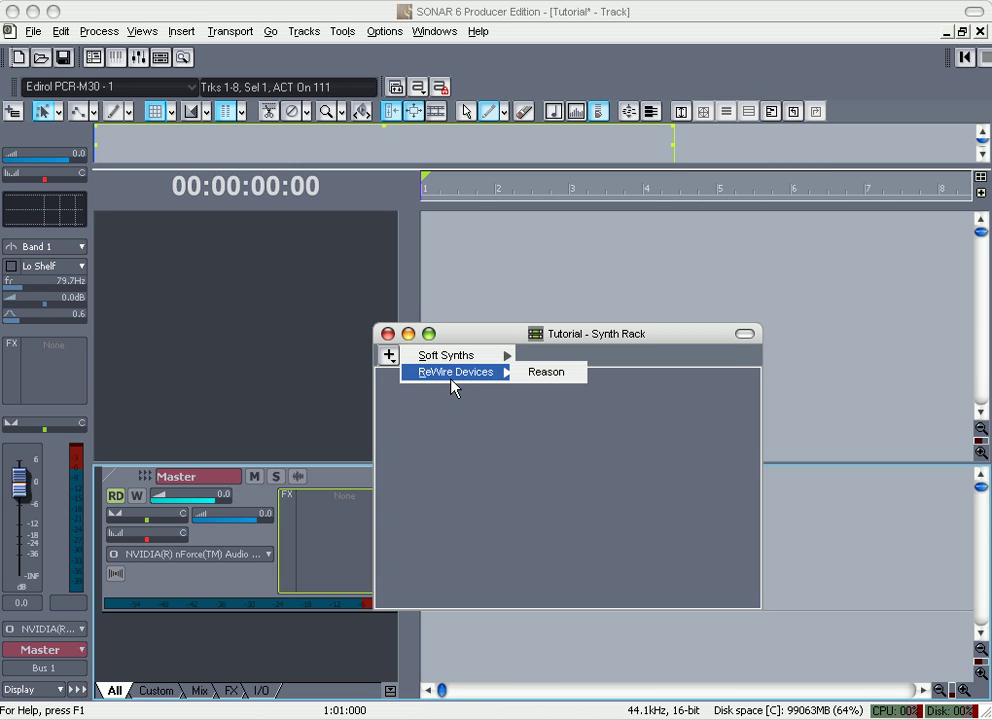
{"action": "mouse_move", "coordinate": [461, 358]}
{"action": "left_click", "coordinate": [533, 378]}
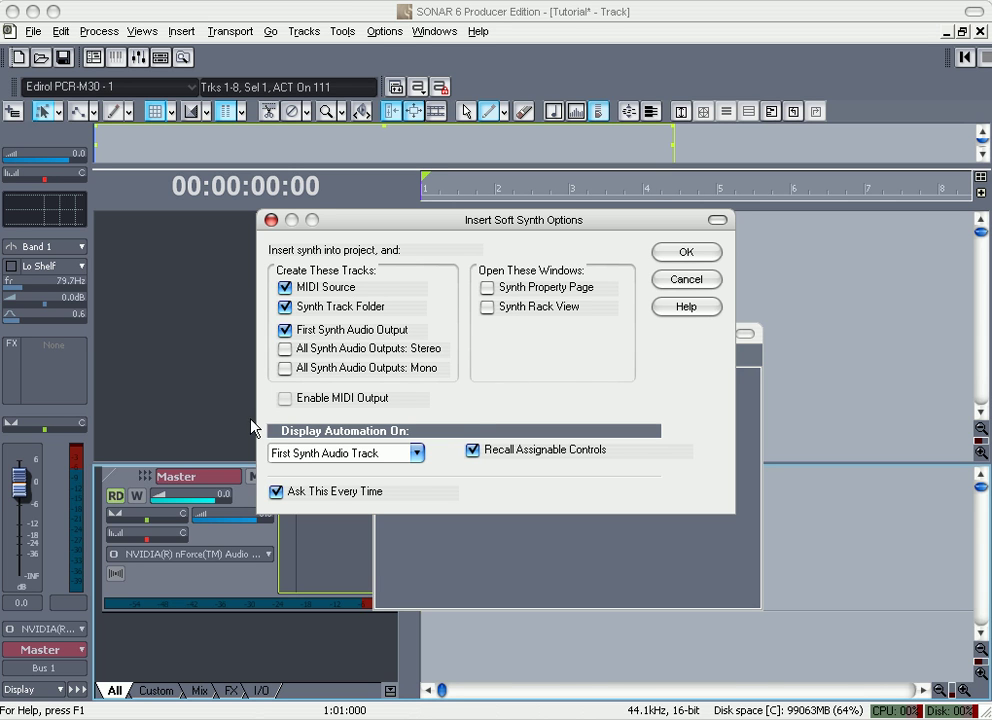
Step: Confirm the Reason tracks, launch Reason, and roll up the Synth Rack out of the way
{"action": "left_click", "coordinate": [685, 253]}
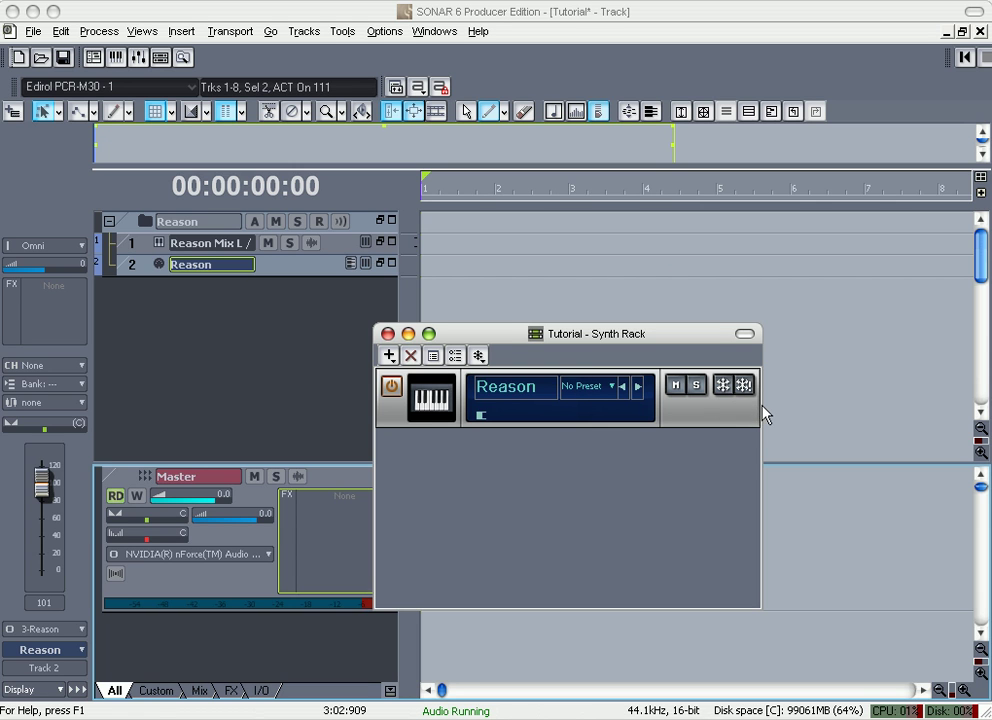
{"action": "left_click", "coordinate": [435, 400]}
{"action": "double_click", "coordinate": [474, 392]}
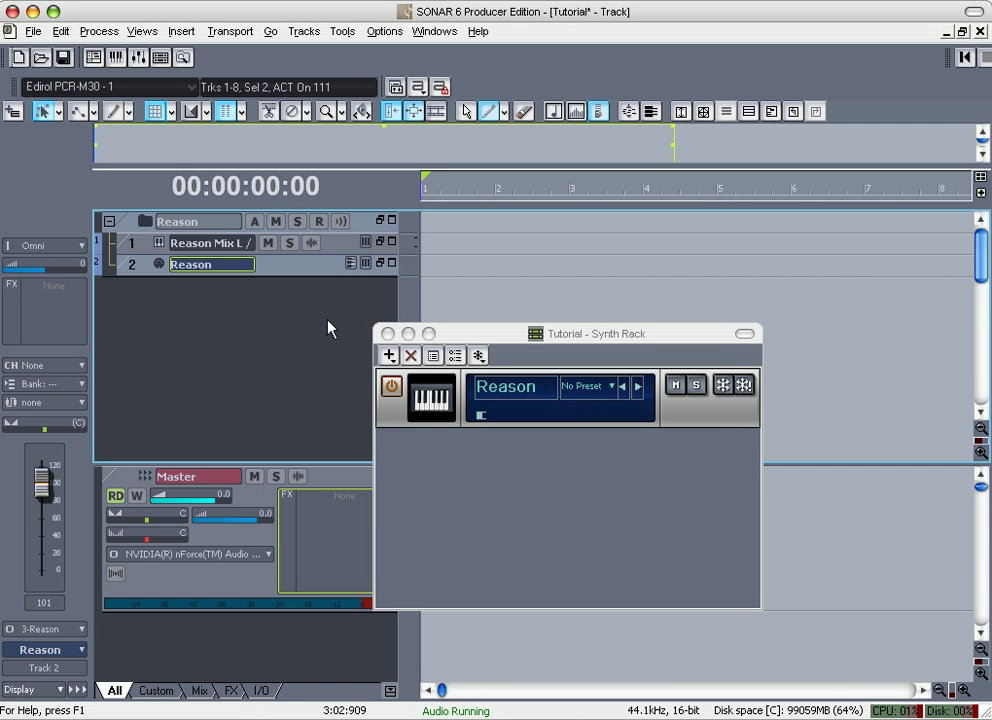
{"action": "left_click", "coordinate": [693, 341]}
{"action": "left_click", "coordinate": [745, 332]}
{"action": "left_click_drag", "start_coordinate": [700, 343], "coordinate": [892, 326]}
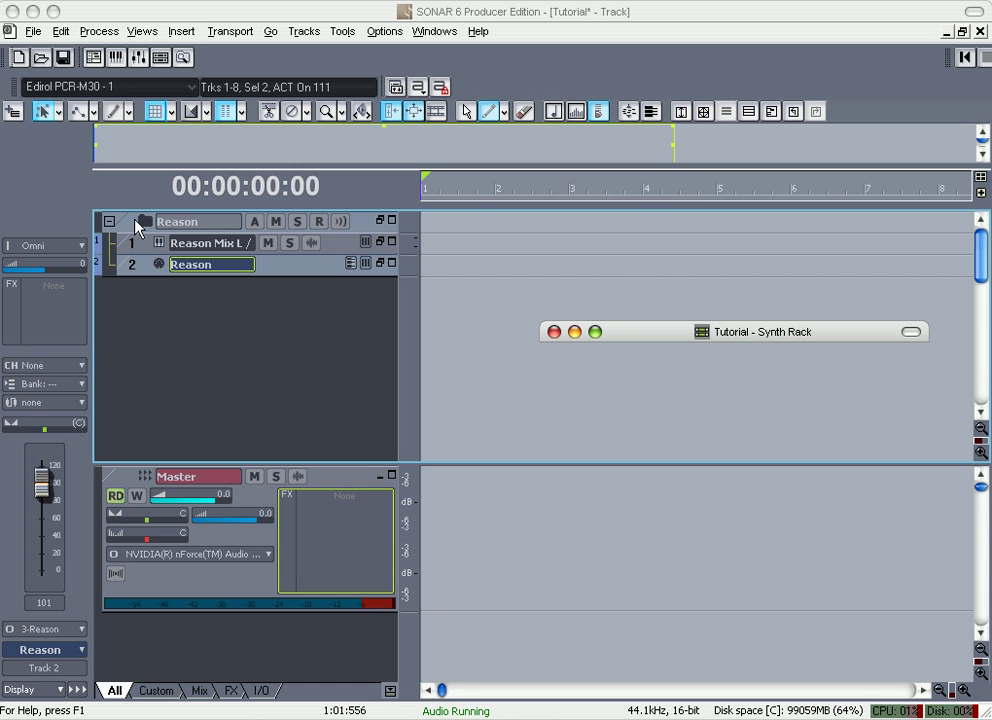
Step: Enlarge the Reason Mix and MIDI tracks to show their controls and hide the Master bus pane
{"action": "left_click", "coordinate": [130, 225]}
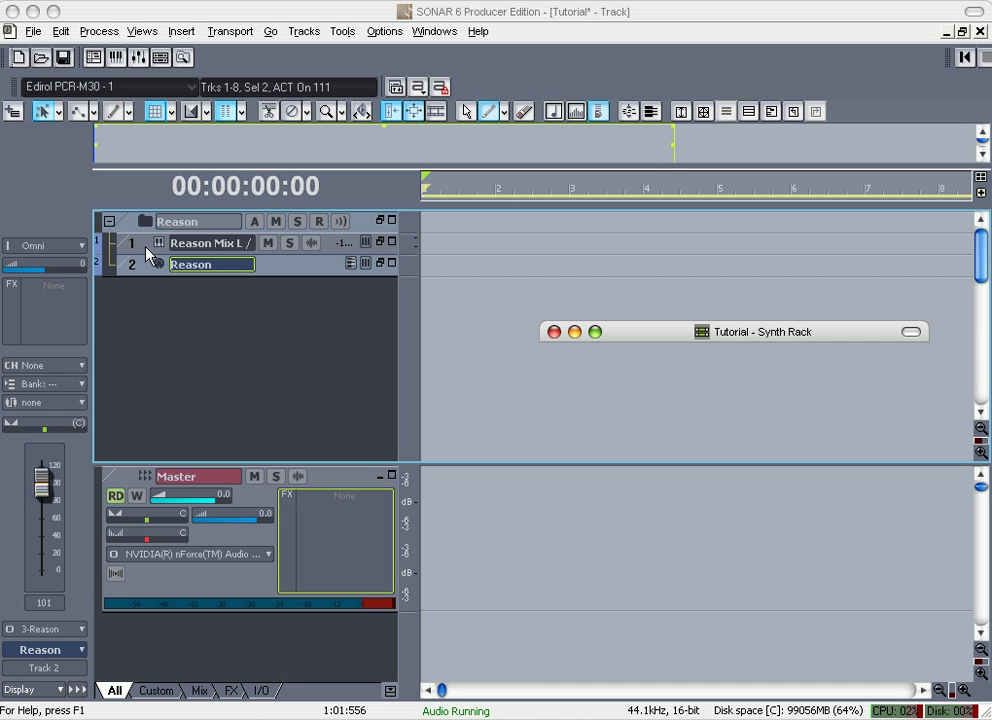
{"action": "left_click", "coordinate": [147, 249]}
{"action": "left_click_drag", "start_coordinate": [147, 252], "coordinate": [141, 374]}
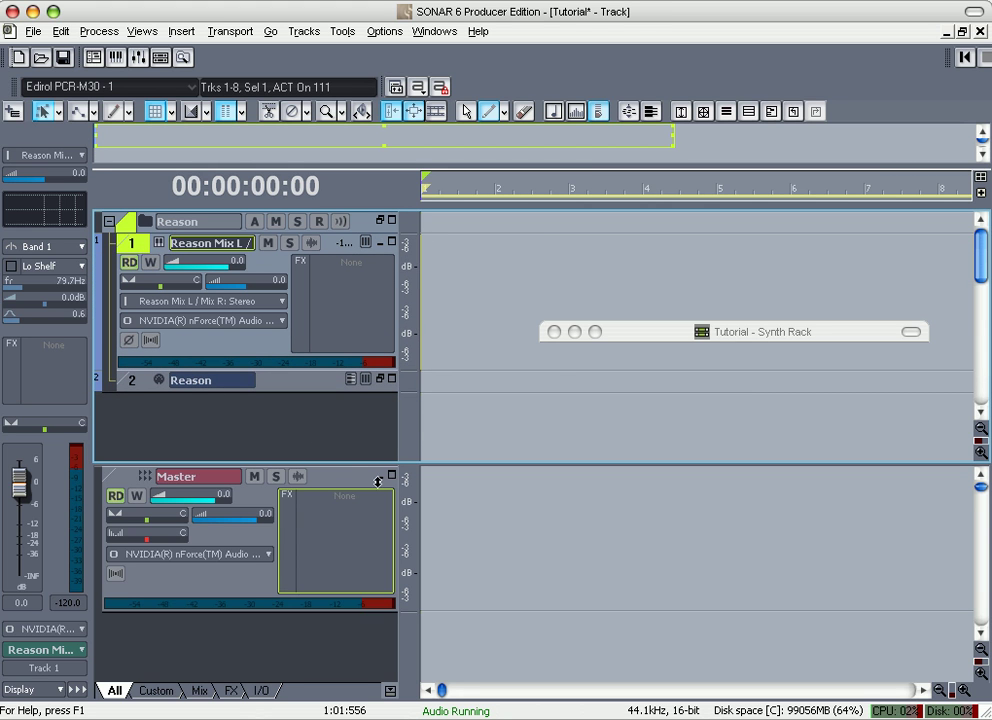
{"action": "left_click", "coordinate": [389, 690]}
{"action": "left_click", "coordinate": [379, 379]}
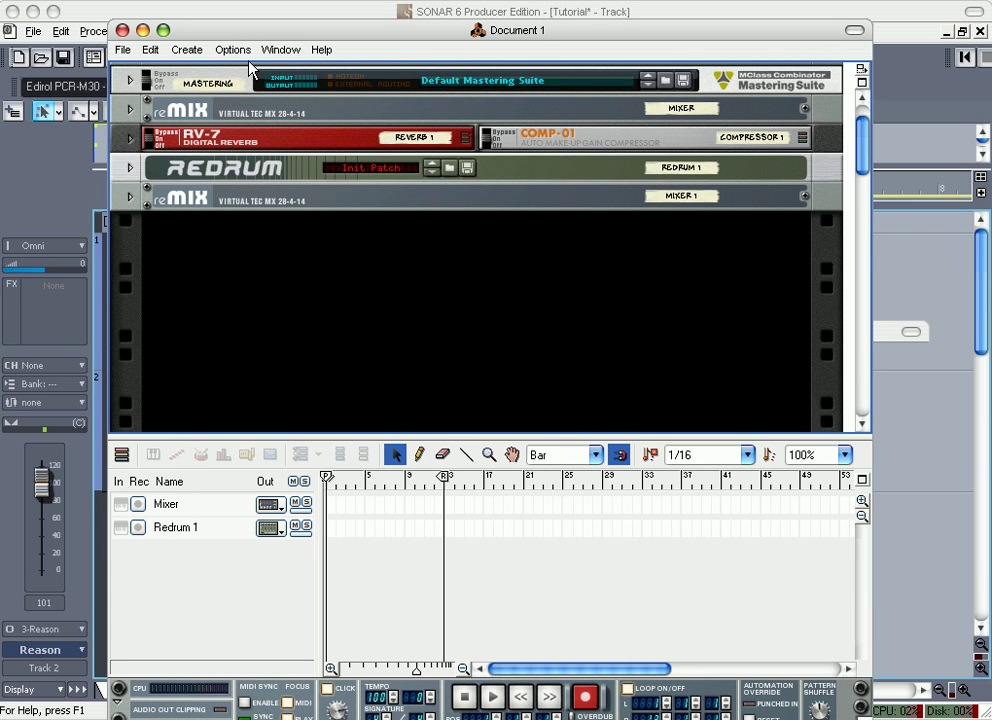
{"action": "left_click_drag", "start_coordinate": [322, 25], "coordinate": [325, 12]}
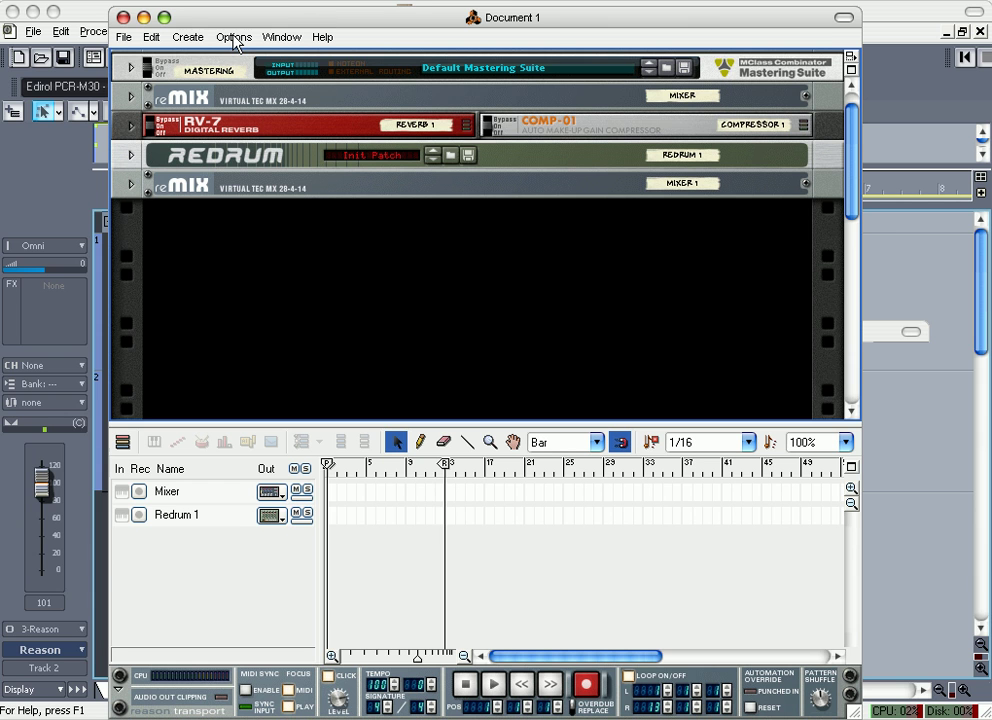
{"action": "left_click", "coordinate": [151, 37]}
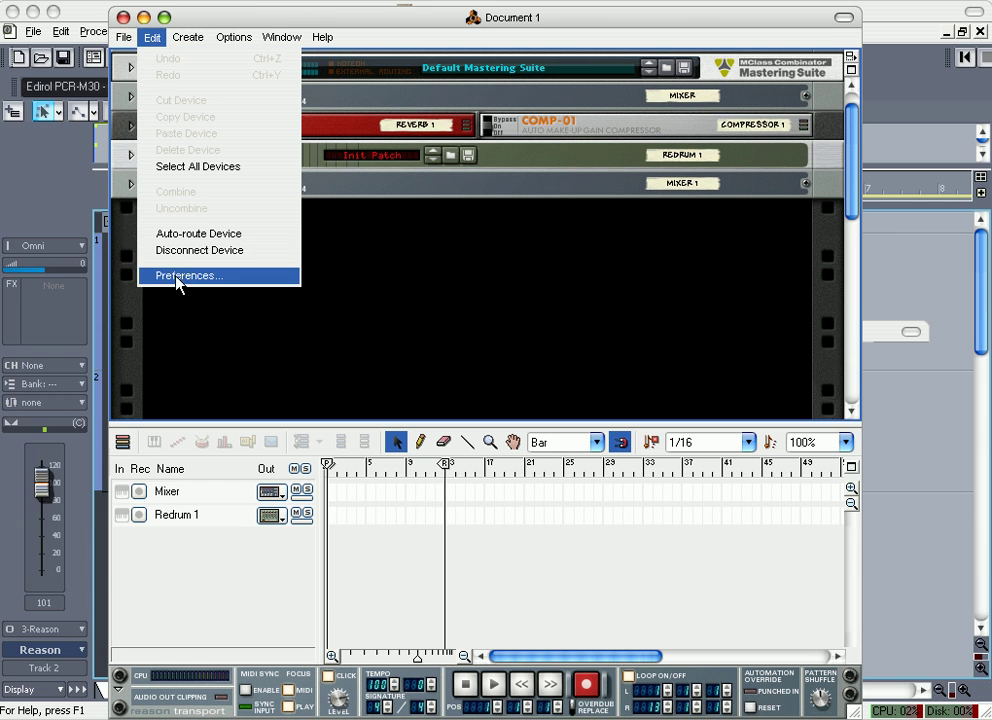
{"action": "left_click", "coordinate": [172, 282]}
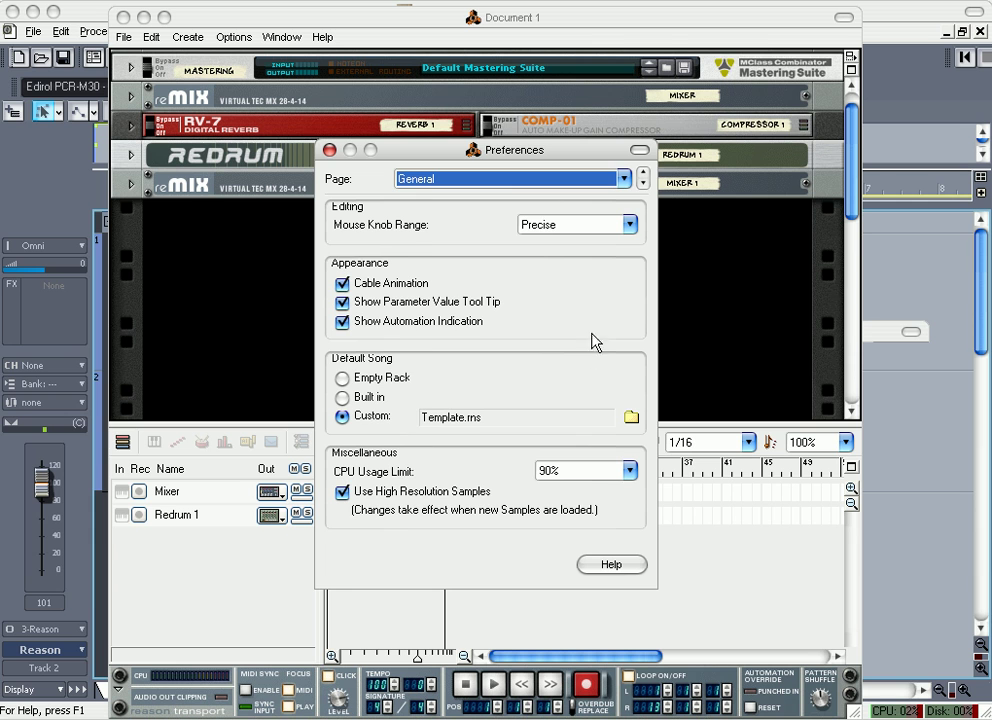
{"action": "left_click", "coordinate": [643, 185]}
{"action": "left_click", "coordinate": [643, 185]}
{"action": "left_click", "coordinate": [643, 185]}
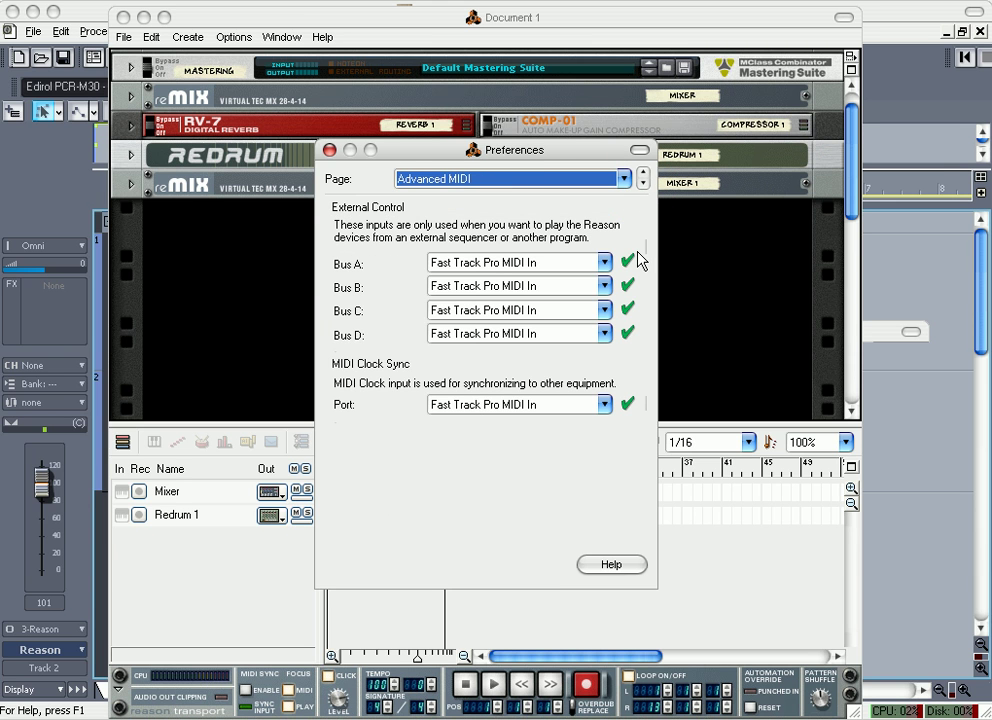
{"action": "left_click", "coordinate": [643, 174]}
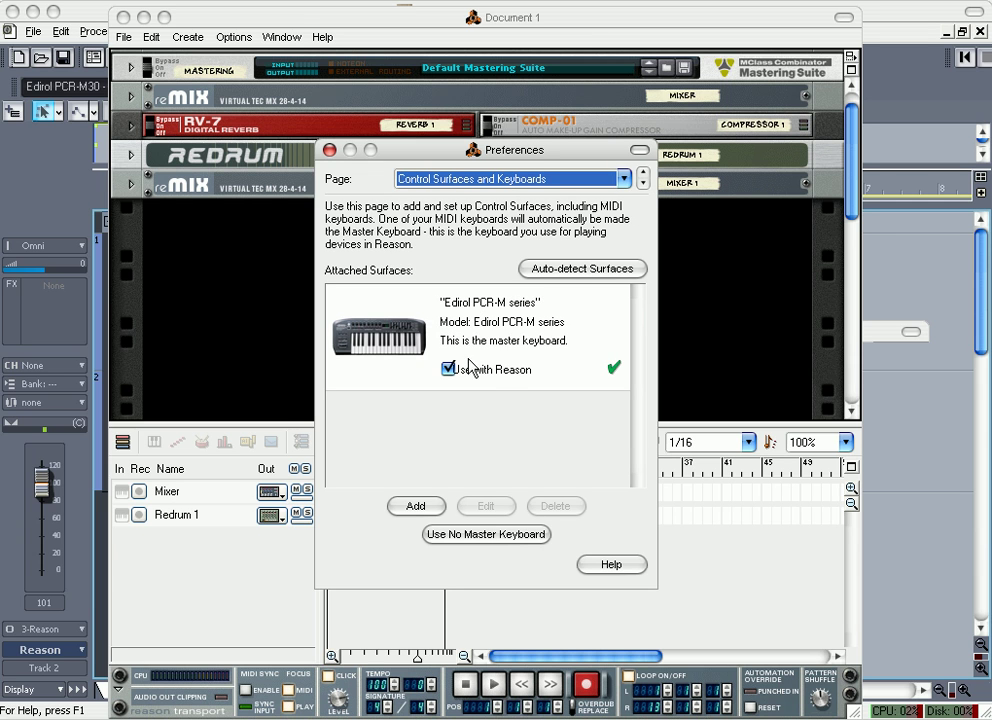
{"action": "left_click", "coordinate": [643, 185]}
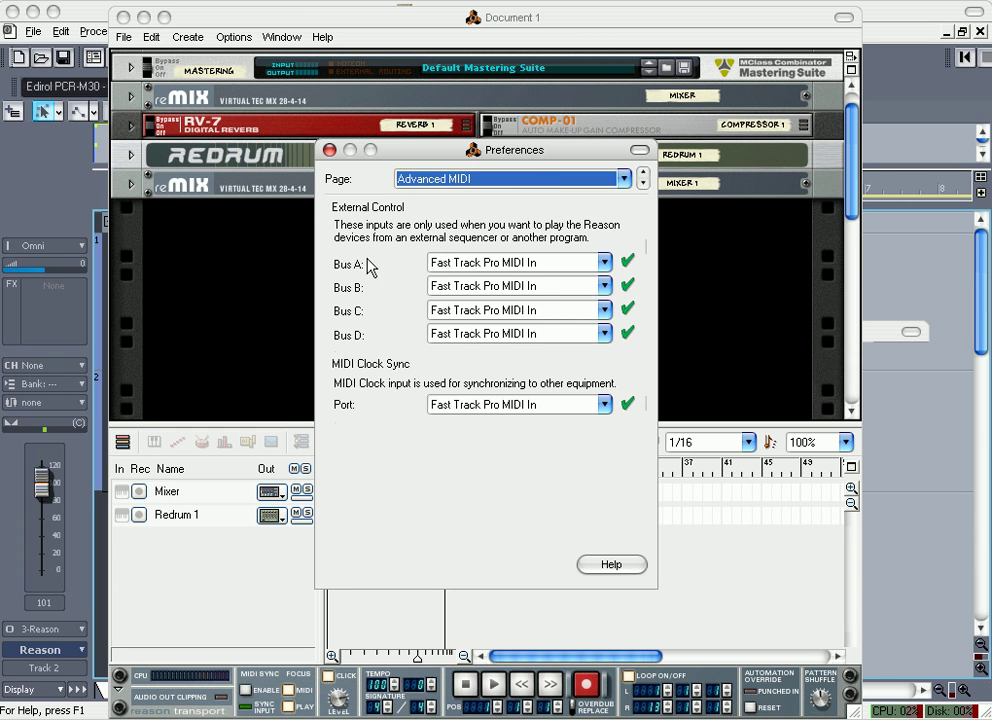
{"action": "left_click", "coordinate": [606, 263]}
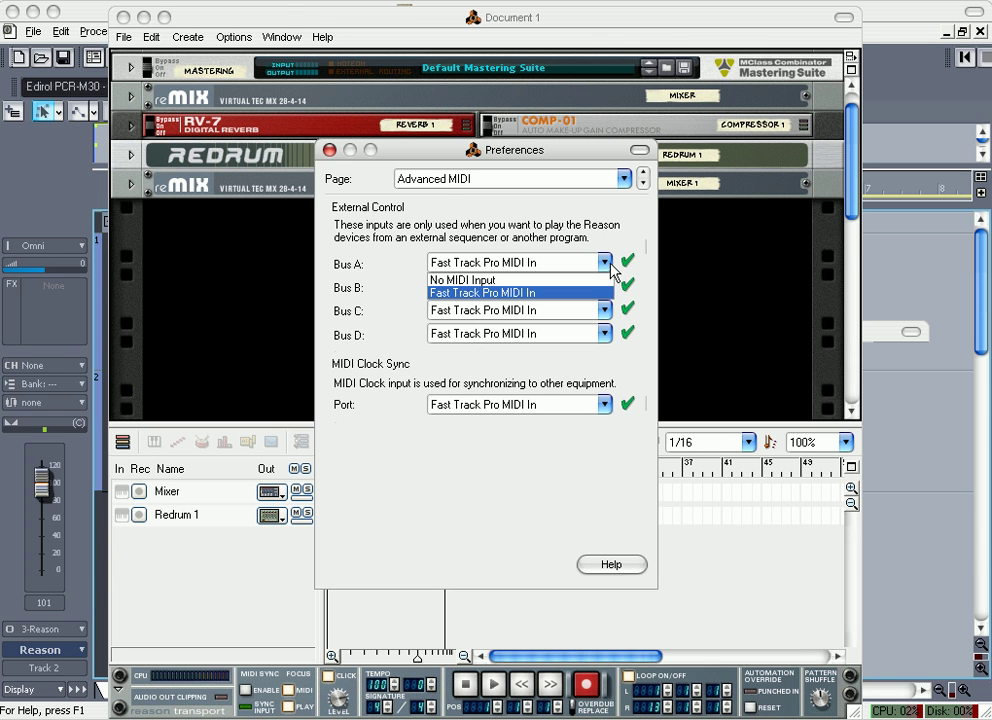
{"action": "left_click", "coordinate": [626, 222]}
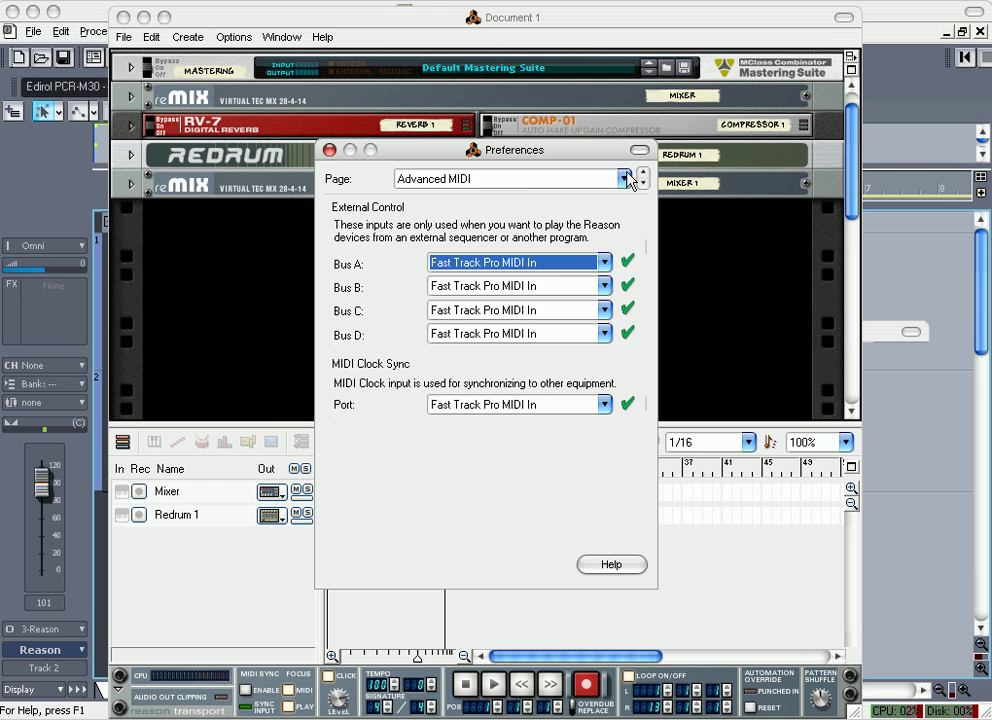
{"action": "left_click", "coordinate": [329, 150]}
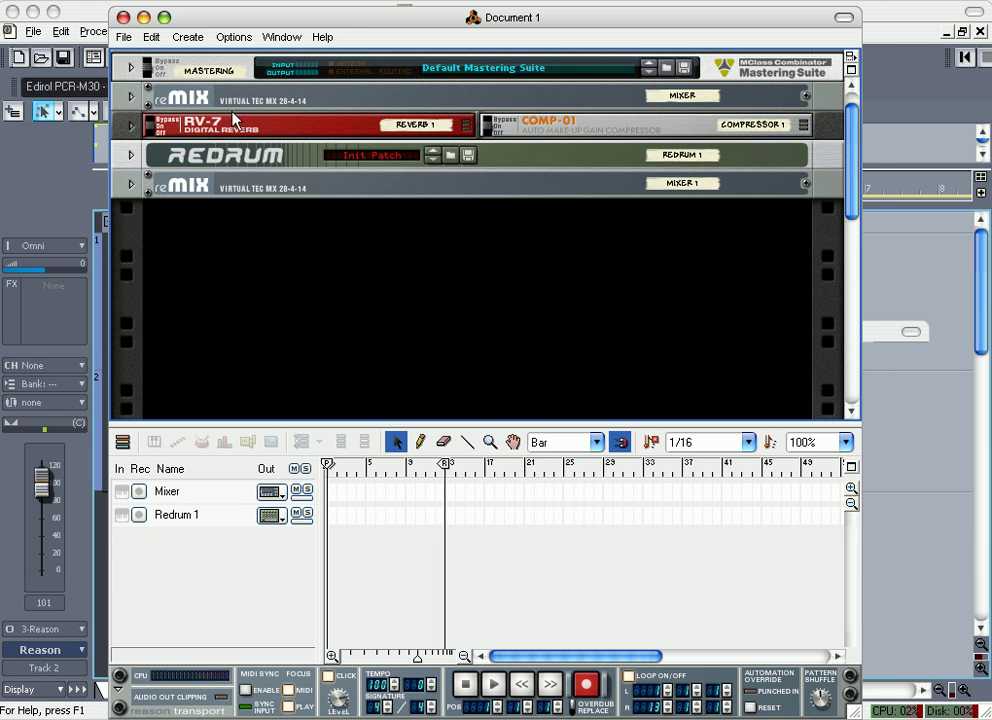
Step: Create an NN-19 sampler with the BRIGHTPIANO patch from NN19 Sampler Patches > Piano
{"action": "left_click_drag", "start_coordinate": [274, 19], "coordinate": [301, 17]}
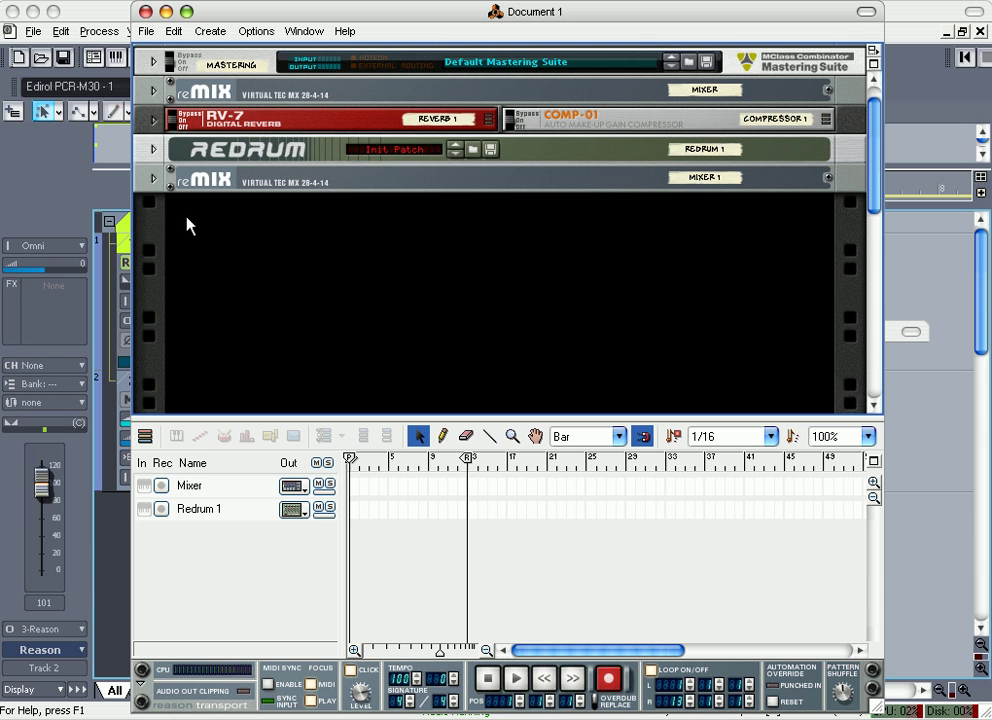
{"action": "right_click", "coordinate": [187, 224]}
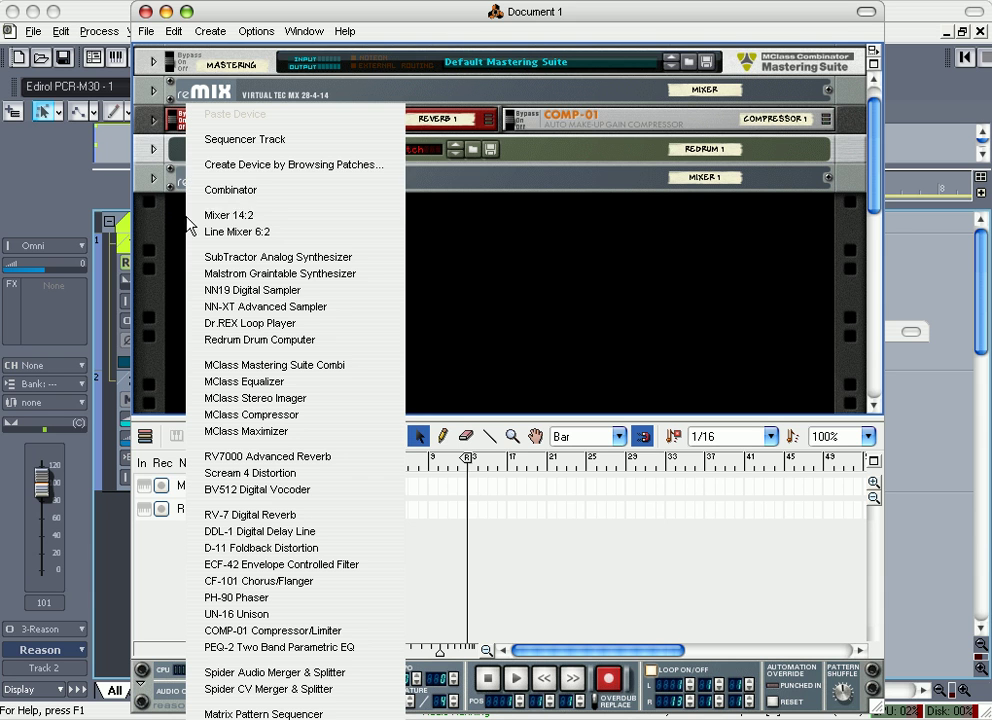
{"action": "left_click", "coordinate": [298, 166]}
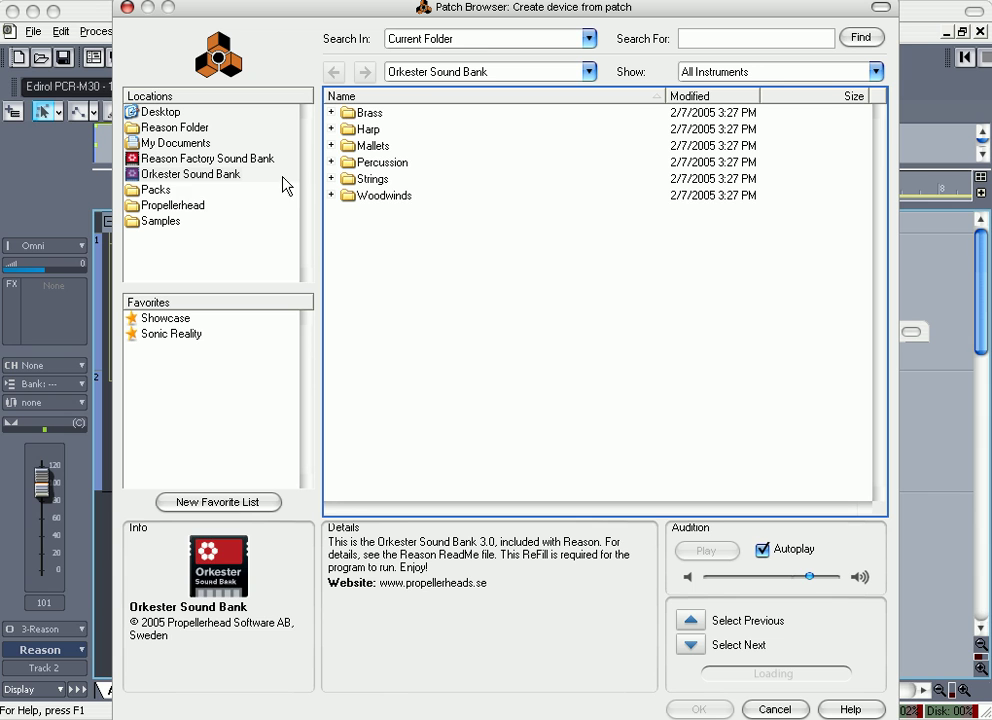
{"action": "left_click", "coordinate": [167, 160]}
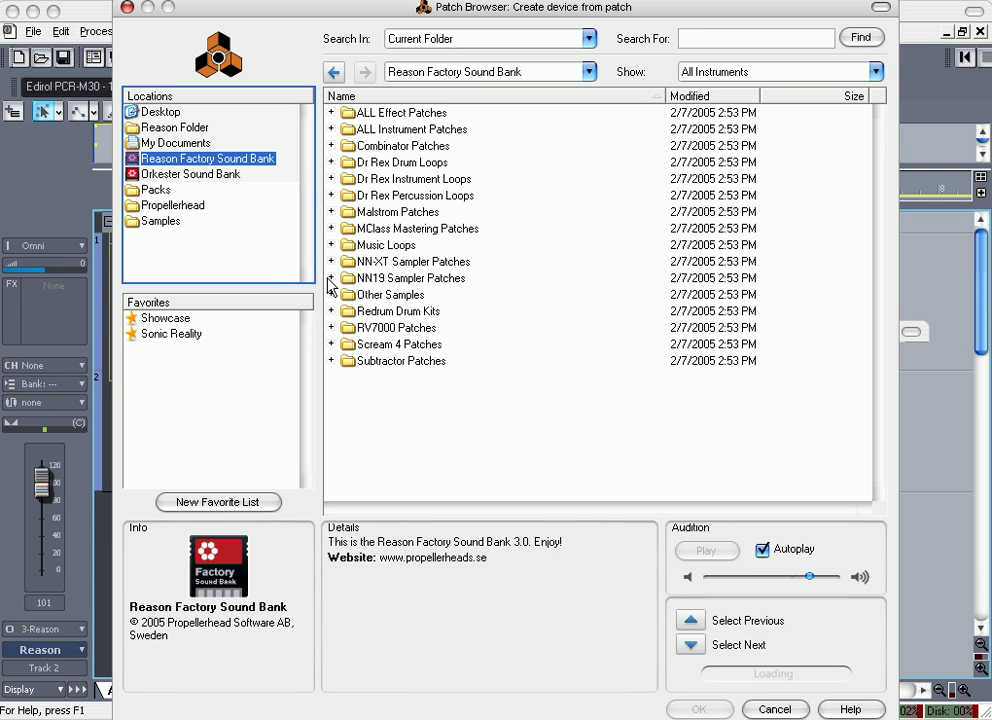
{"action": "left_click", "coordinate": [331, 278]}
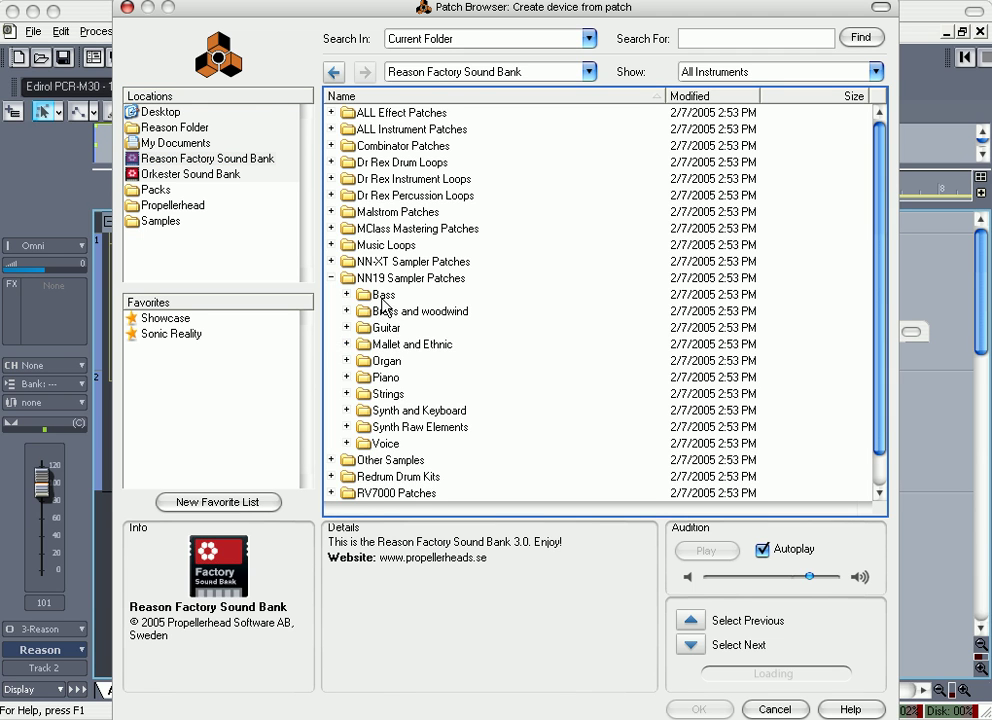
{"action": "left_click", "coordinate": [347, 377]}
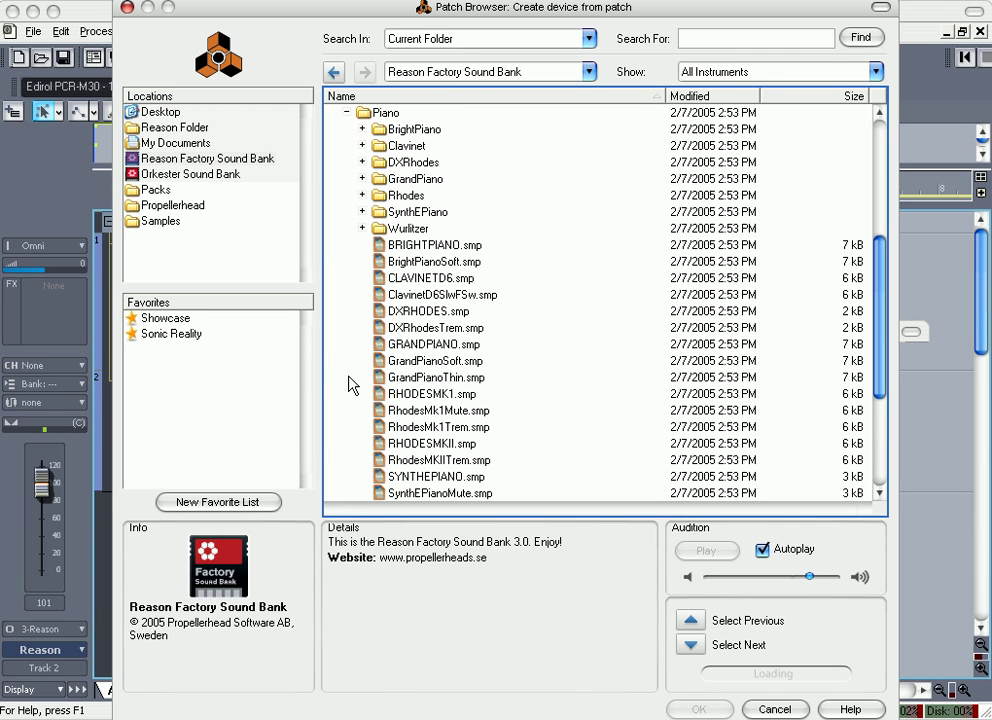
{"action": "left_click", "coordinate": [417, 247]}
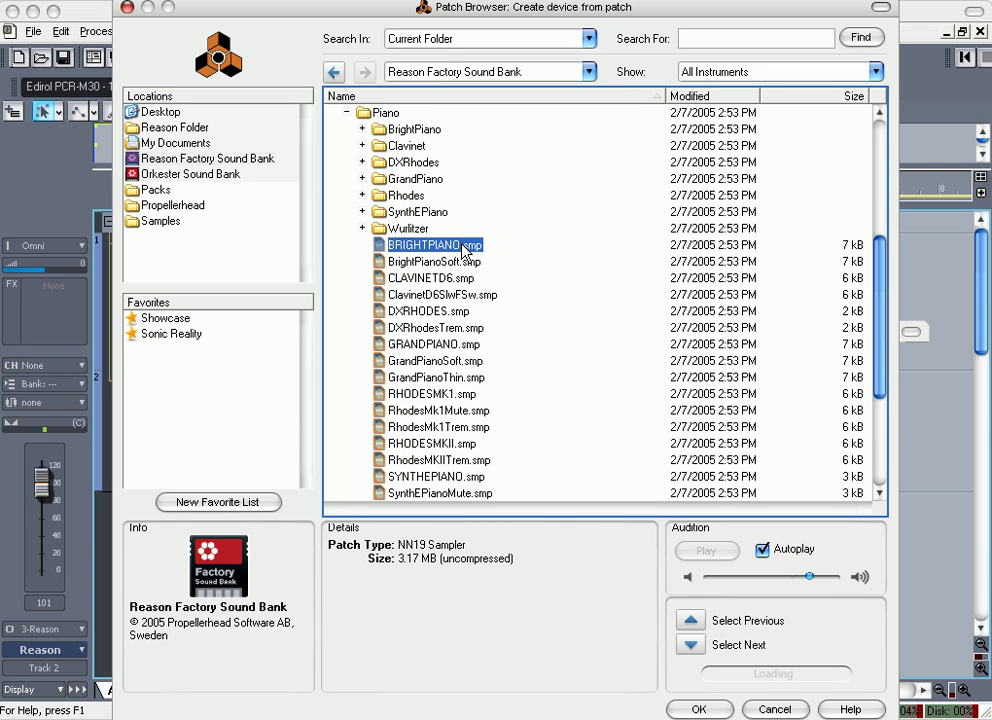
{"action": "double_click", "coordinate": [408, 247]}
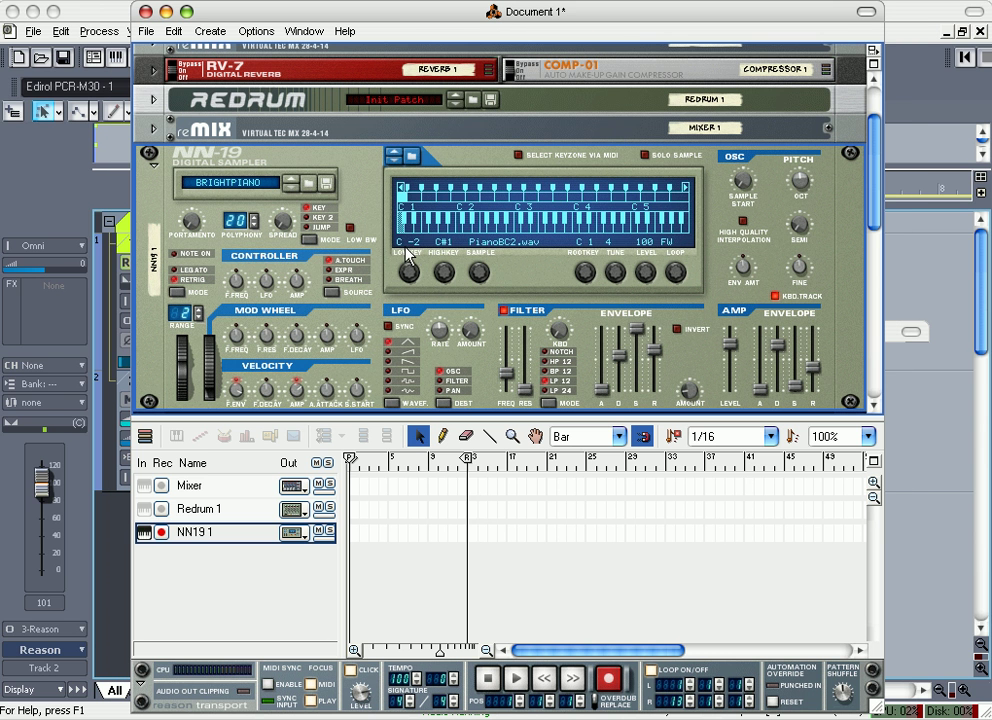
Step: Rename the NN19 1 sequencer track to 'Piano'
{"action": "double_click", "coordinate": [195, 533]}
{"action": "type", "text": "Piano"}
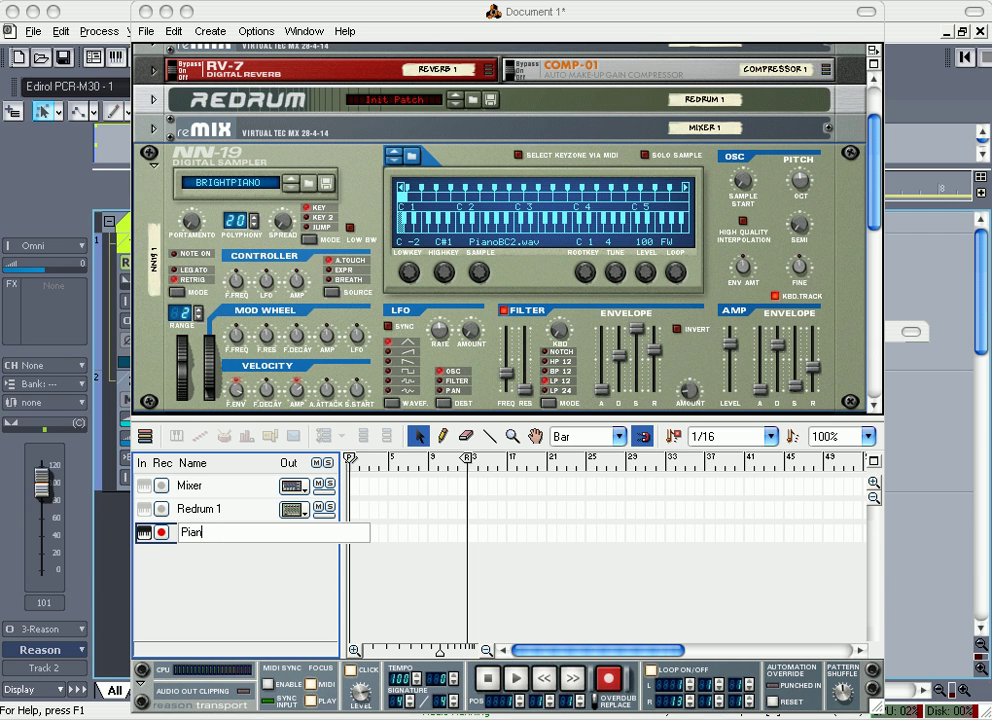
{"action": "key", "text": "Return"}
{"action": "scroll", "coordinate": [732, 377], "scroll_direction": "up", "scroll_amount": 5}
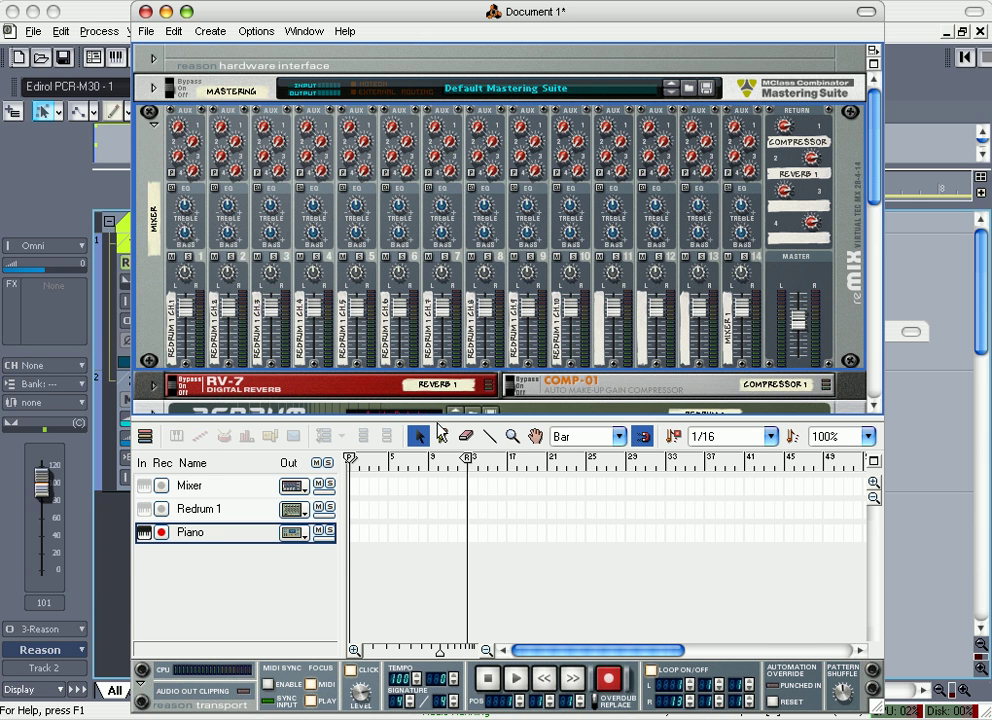
Step: Enlarge the rack area, keep RV-7 and COMP-01 folded, and unfold the Redrum
{"action": "left_click_drag", "start_coordinate": [440, 418], "coordinate": [454, 514]}
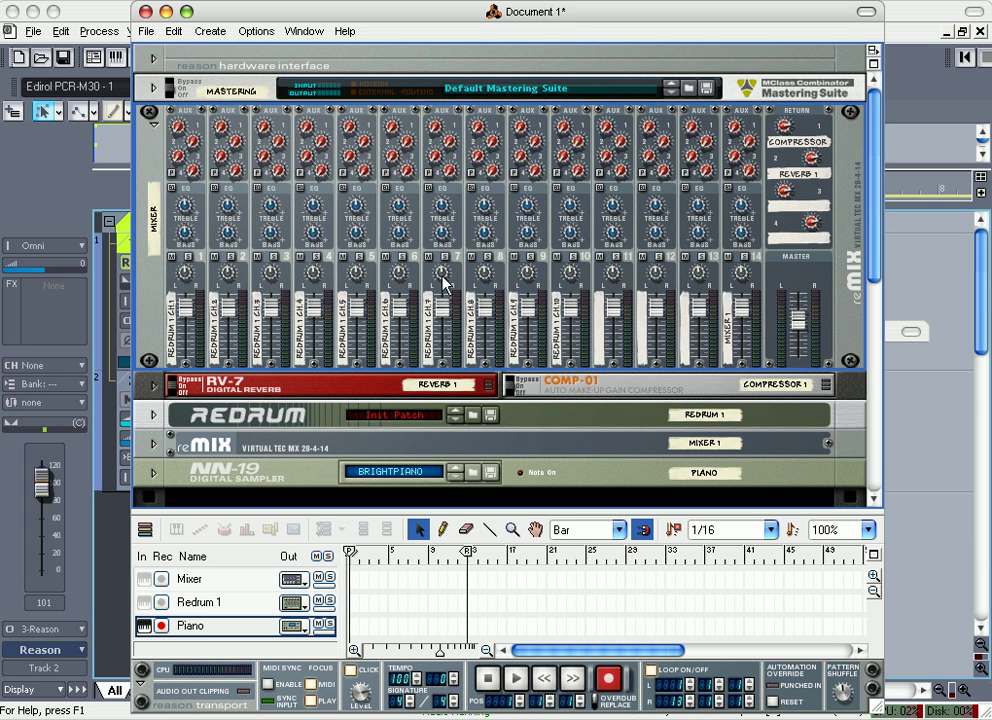
{"action": "left_click", "coordinate": [153, 386]}
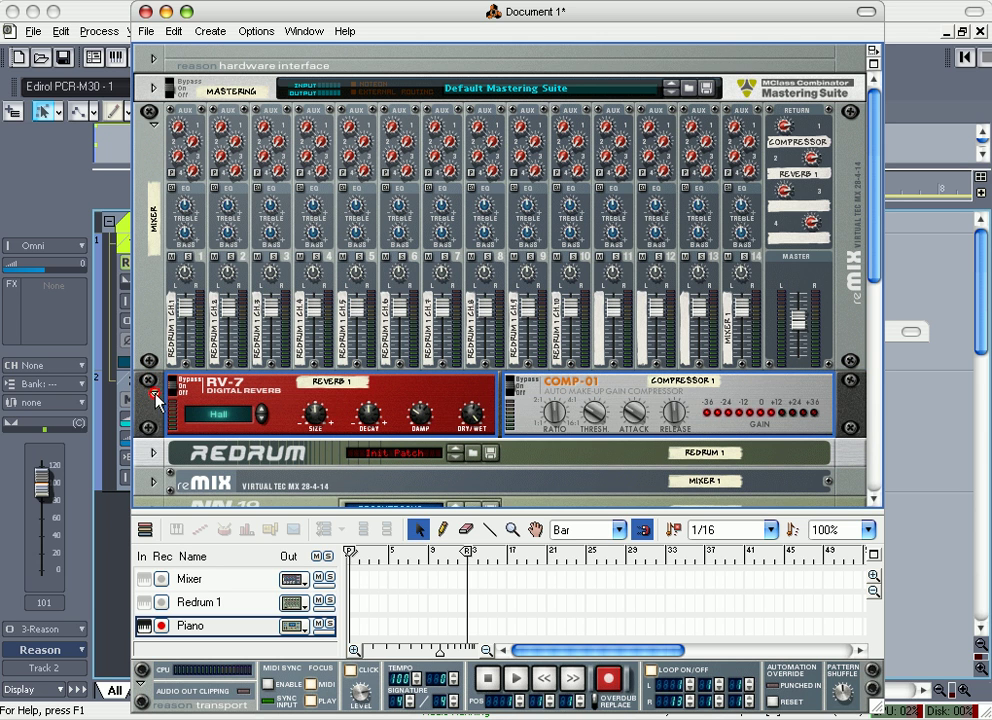
{"action": "left_click", "coordinate": [153, 386]}
{"action": "left_click", "coordinate": [155, 415]}
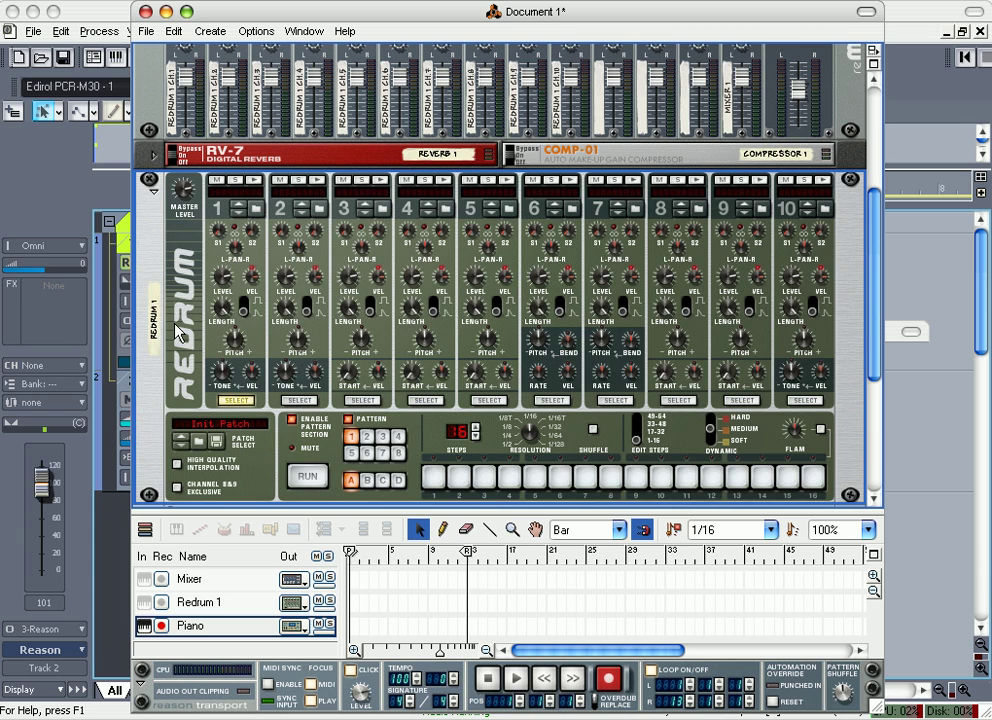
Step: Flip the rack to inspect the cabling and unfold Mixer 1 beneath the Redrum
{"action": "key", "text": "Tab"}
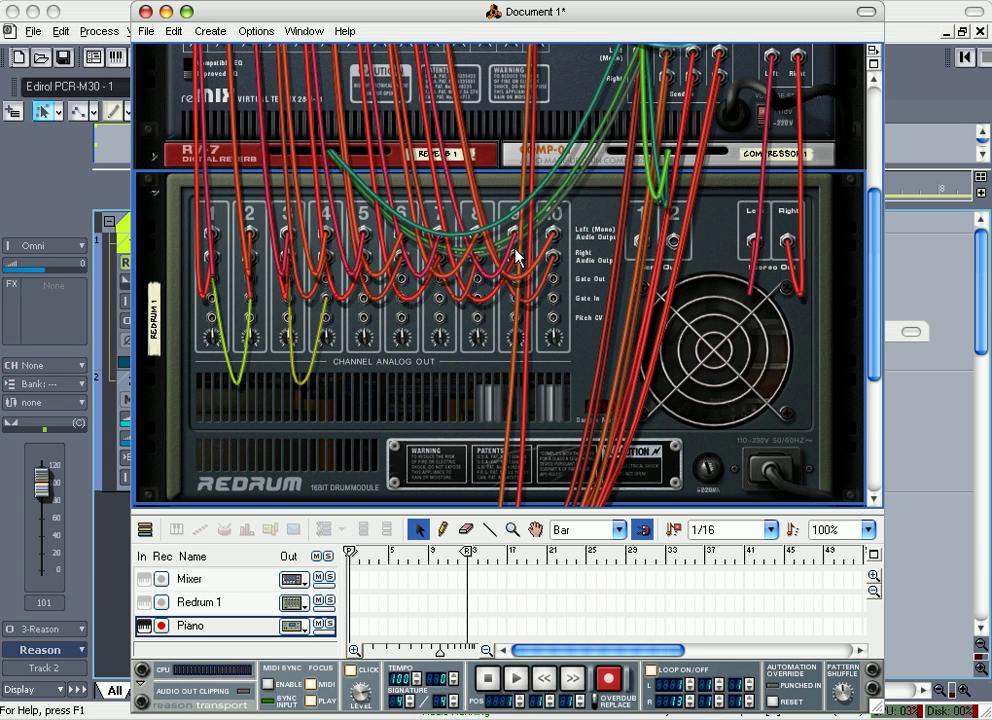
{"action": "scroll", "coordinate": [176, 188], "scroll_direction": "up", "scroll_amount": 3}
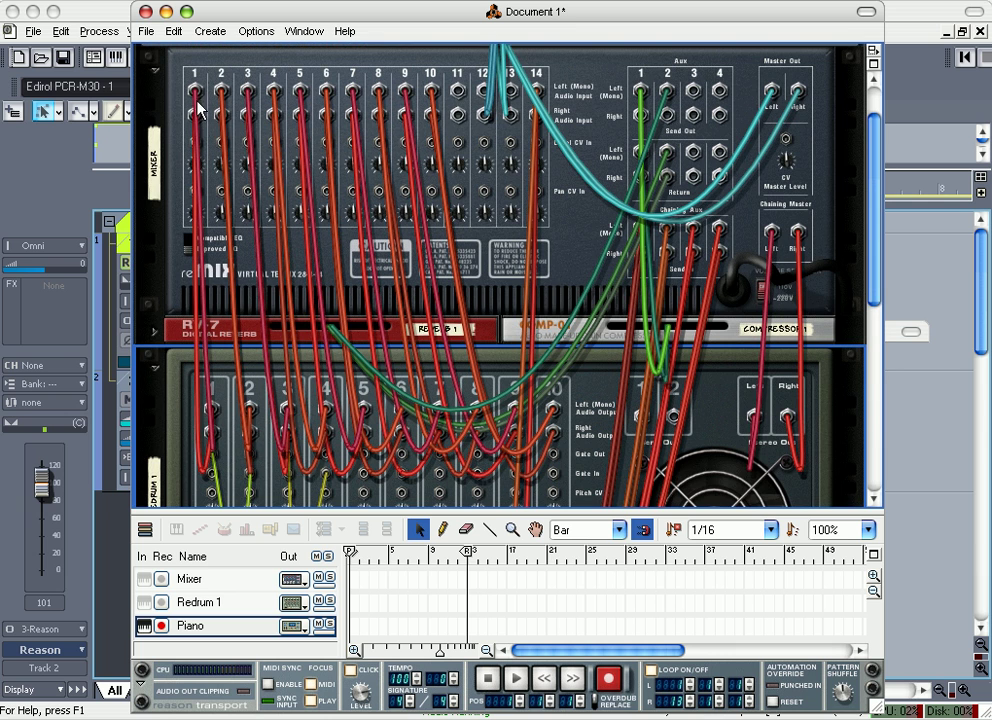
{"action": "scroll", "coordinate": [328, 340], "scroll_direction": "down", "scroll_amount": 1}
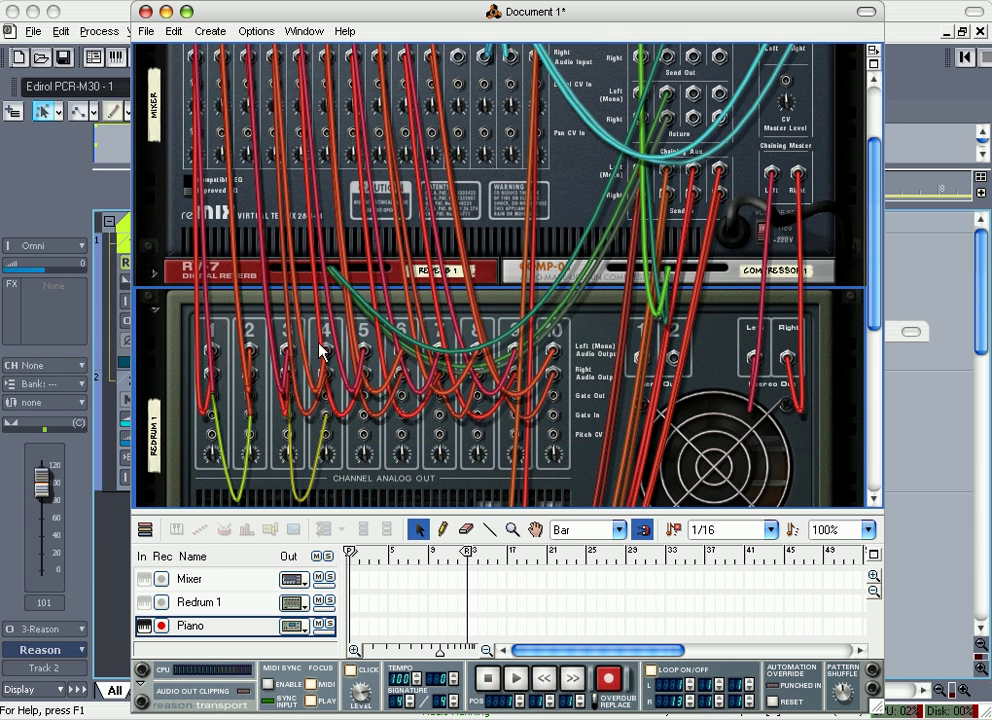
{"action": "mouse_move", "coordinate": [222, 402]}
{"action": "left_mouse_down"}
{"action": "mouse_move", "coordinate": [246, 440]}
{"action": "mouse_move", "coordinate": [216, 407]}
{"action": "left_mouse_up"}
{"action": "left_click_drag", "start_coordinate": [250, 425], "coordinate": [250, 372]}
{"action": "left_click_drag", "start_coordinate": [875, 212], "coordinate": [861, 370]}
{"action": "left_click", "coordinate": [152, 275]}
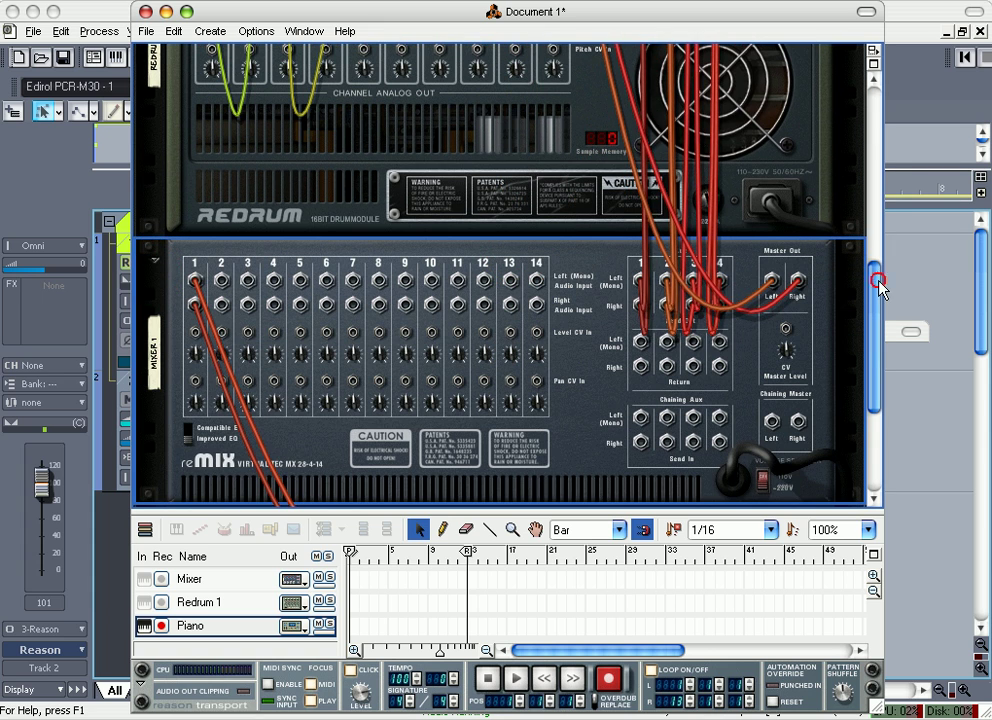
{"action": "left_click_drag", "start_coordinate": [880, 287], "coordinate": [942, 277]}
Step: Raise the Piano channel's Aux 1 send, lower Aux 2 to 63, and bring up the patch browser
{"action": "key", "text": "Tab"}
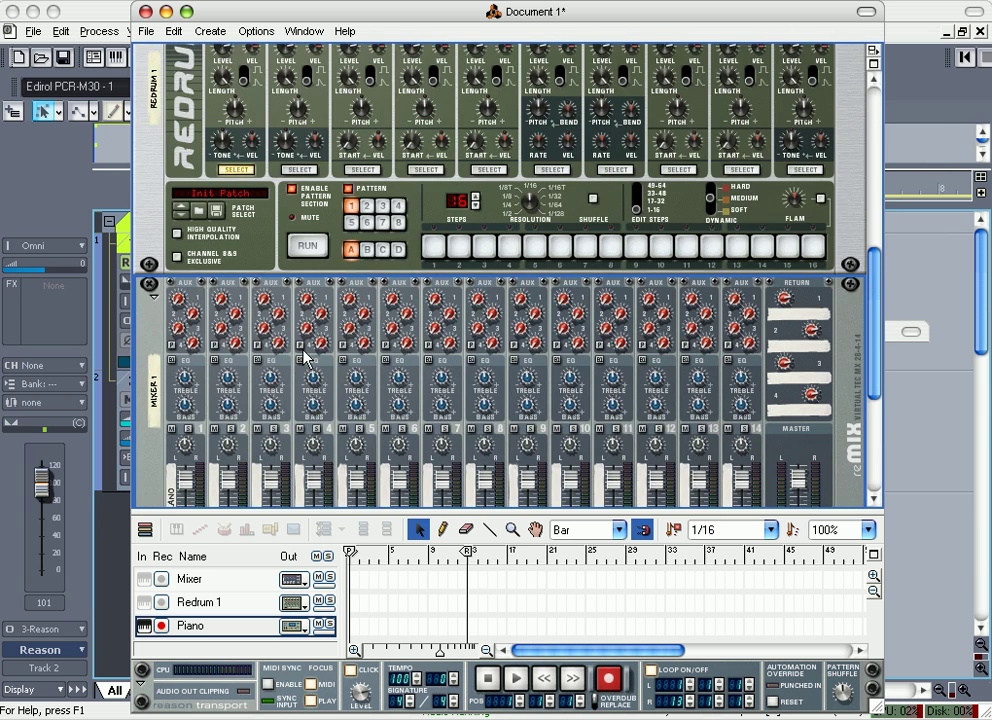
{"action": "scroll", "coordinate": [380, 280], "scroll_direction": "down", "scroll_amount": 1}
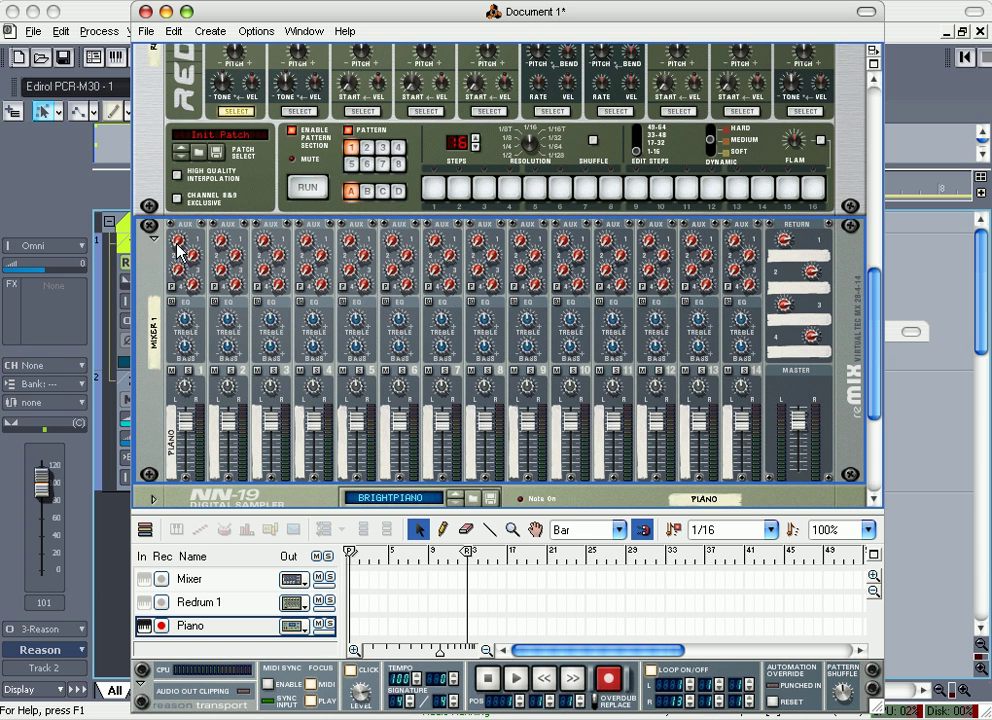
{"action": "mouse_move", "coordinate": [177, 221]}
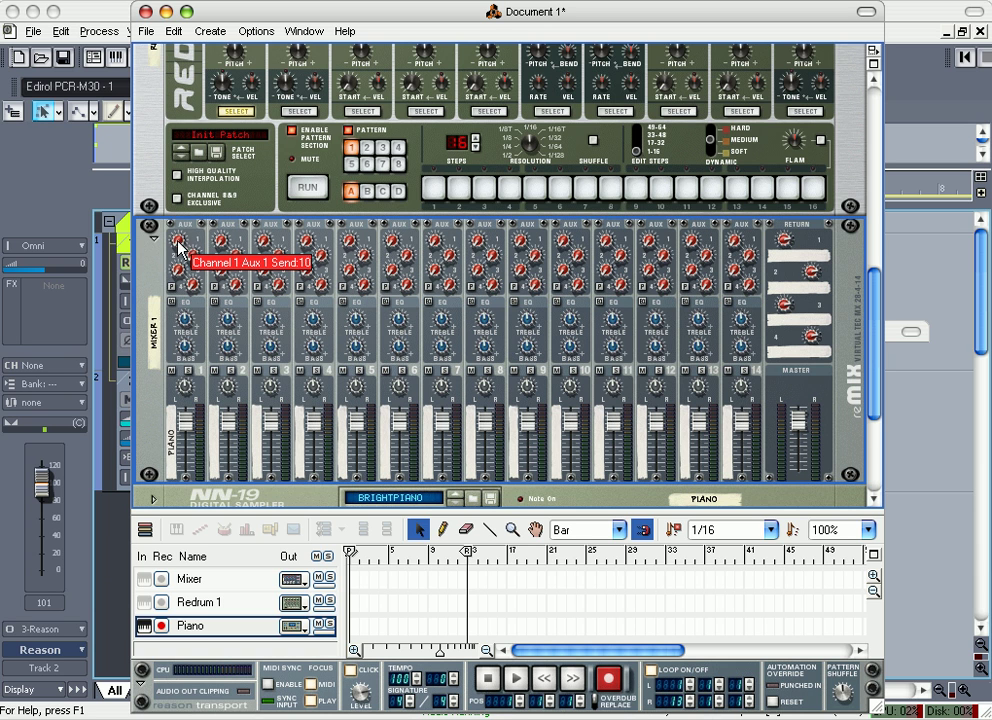
{"action": "mouse_move", "coordinate": [183, 430]}
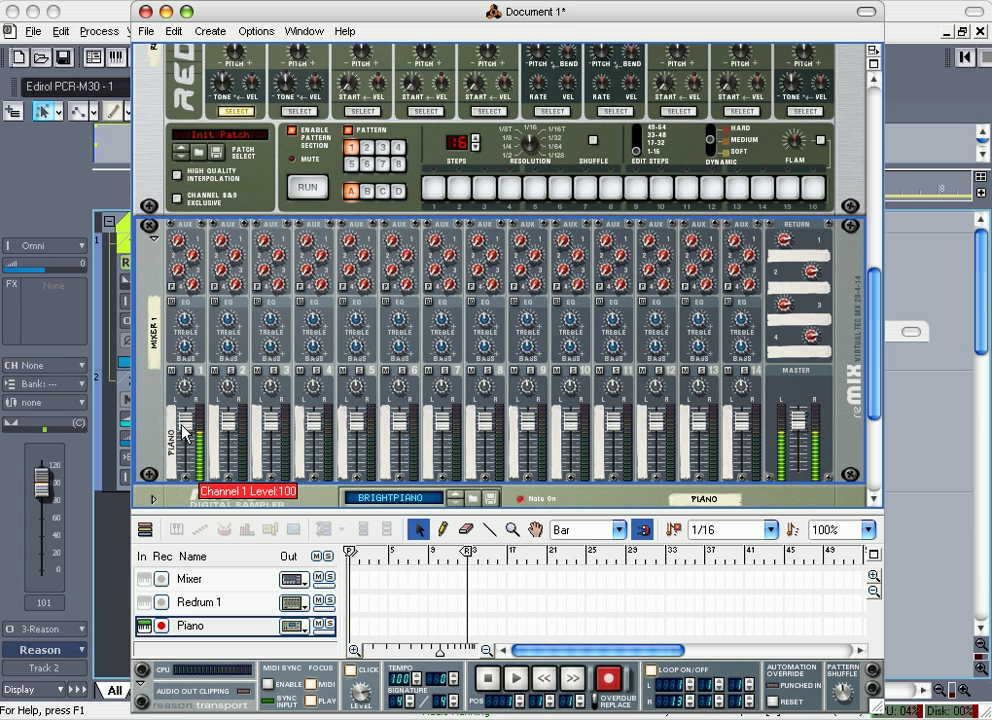
{"action": "mouse_move", "coordinate": [180, 246]}
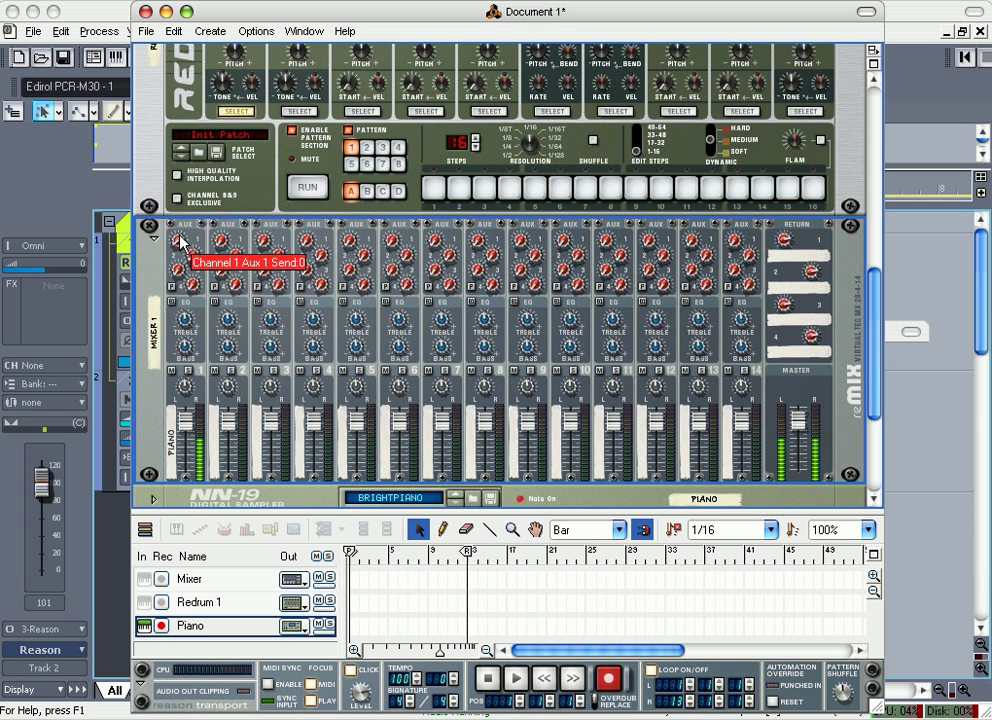
{"action": "left_click_drag", "start_coordinate": [180, 246], "coordinate": [194, 120]}
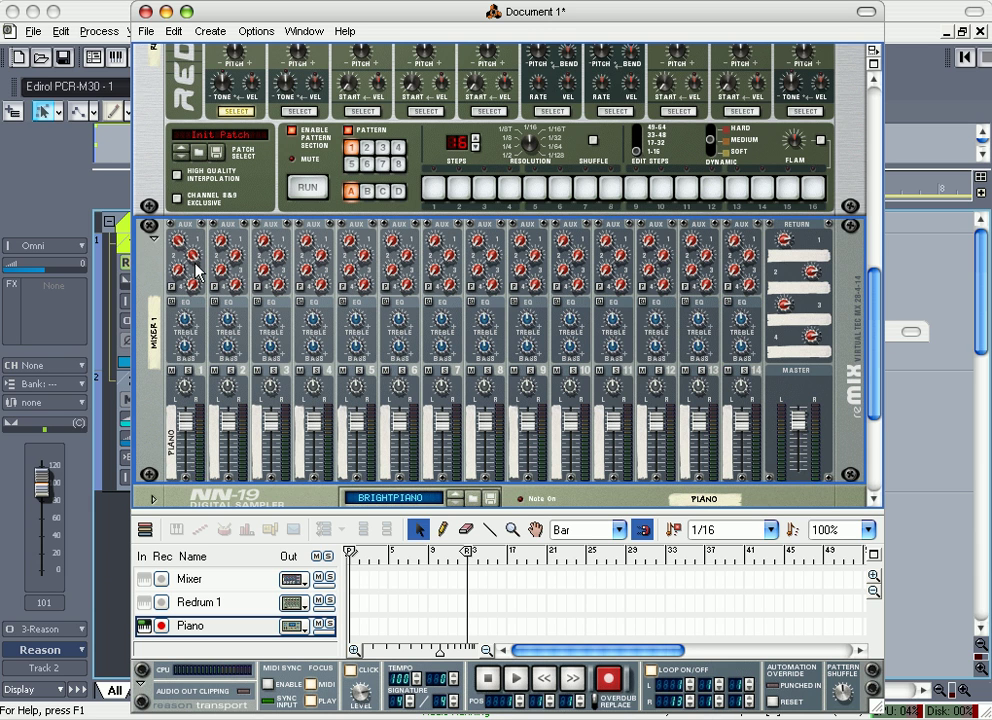
{"action": "mouse_move", "coordinate": [196, 271]}
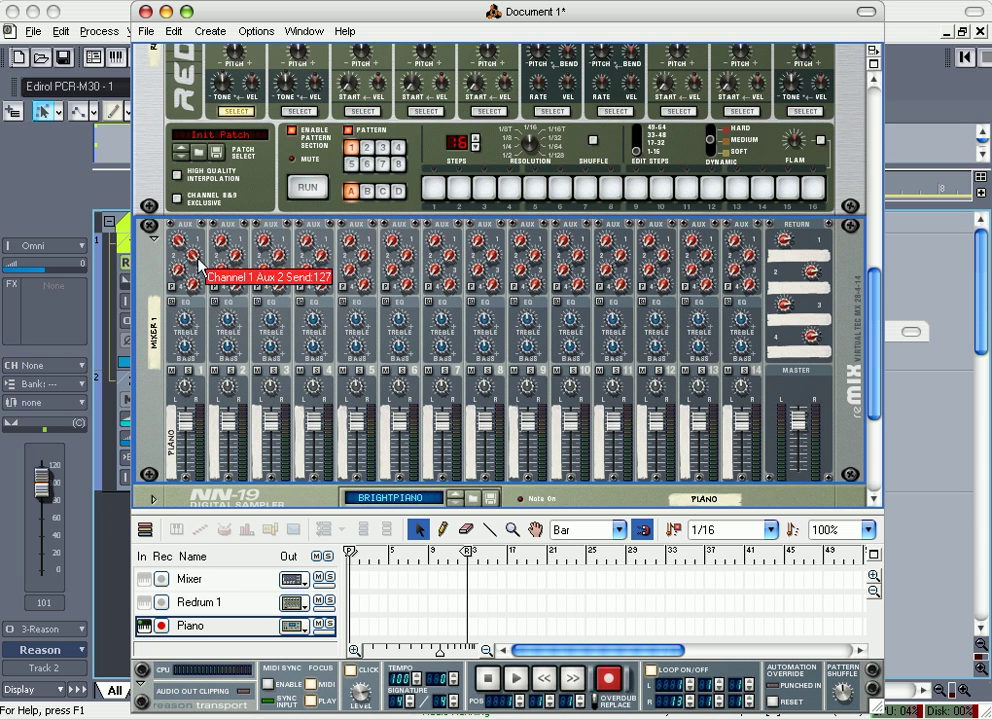
{"action": "left_click_drag", "start_coordinate": [195, 262], "coordinate": [205, 335]}
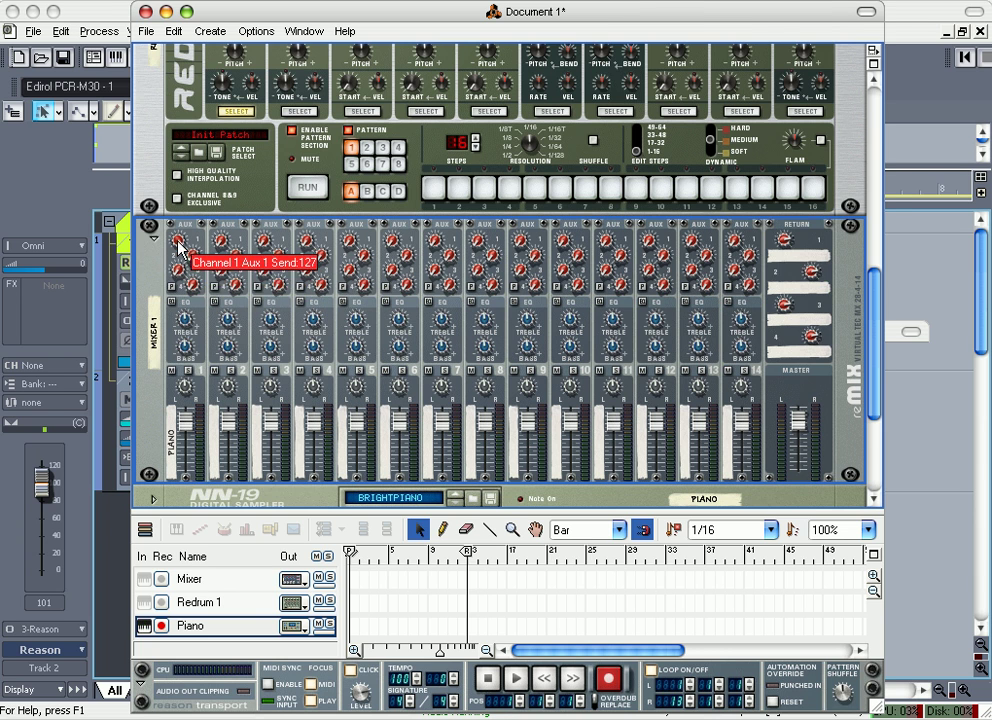
{"action": "key", "text": "ctrl+b"}
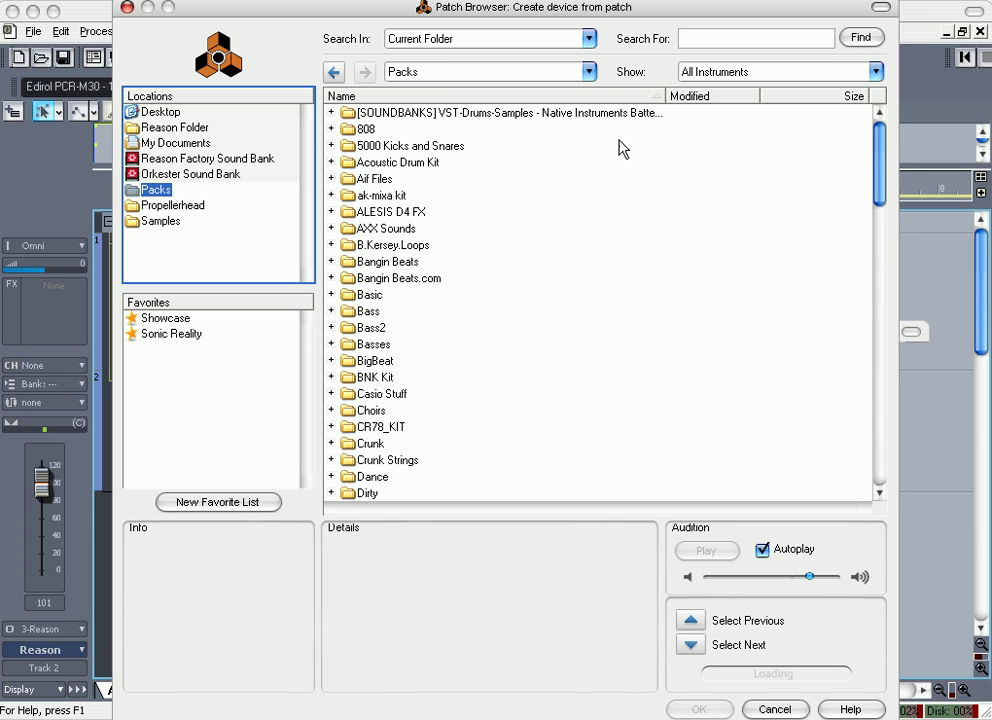
Step: Load the Genycis Orchestrings preset from the Crunk pack into a new NN-XT sampler
{"action": "scroll", "coordinate": [879, 137], "scroll_direction": "down", "scroll_amount": 1}
{"action": "scroll", "coordinate": [879, 137], "scroll_direction": "up", "scroll_amount": 1}
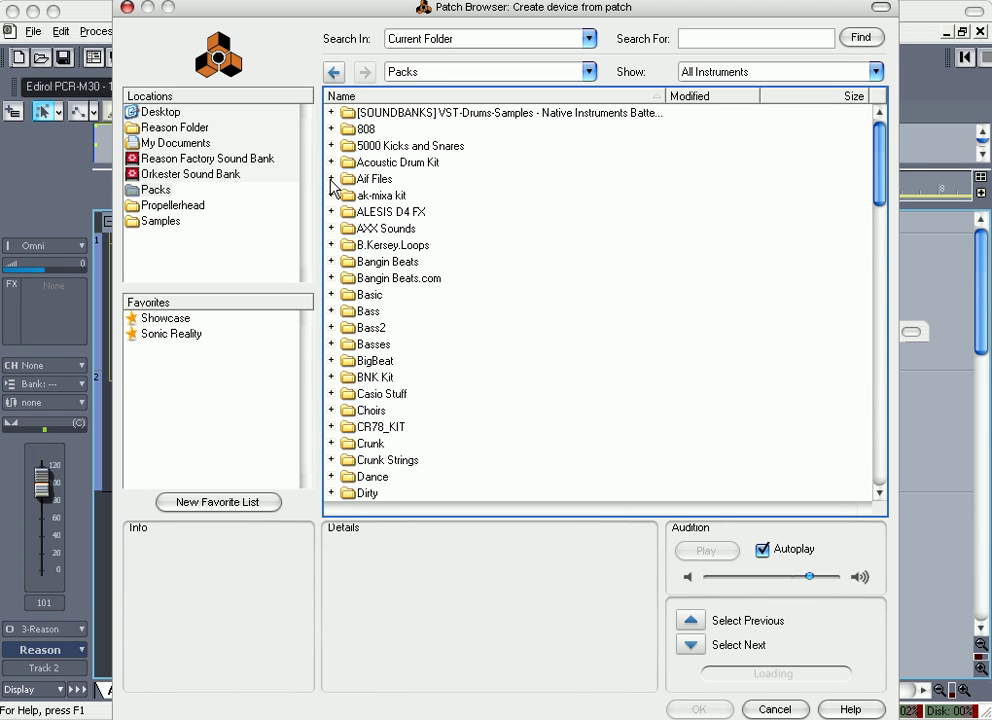
{"action": "scroll", "coordinate": [345, 205], "scroll_direction": "down", "scroll_amount": 2}
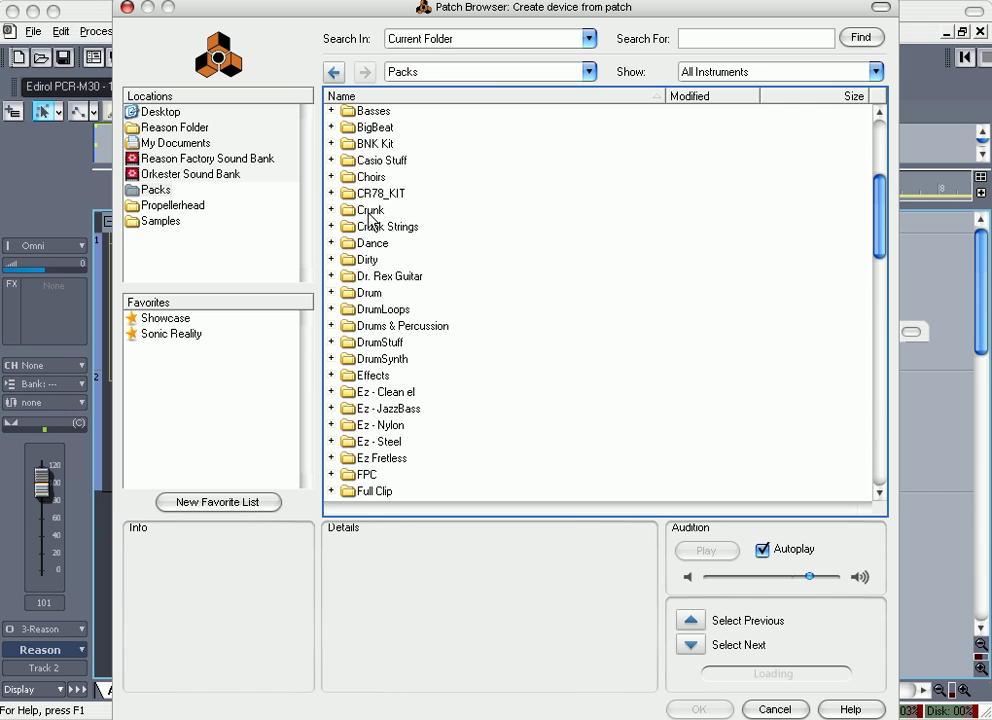
{"action": "left_click", "coordinate": [343, 210]}
{"action": "left_click", "coordinate": [331, 210]}
{"action": "double_click", "coordinate": [360, 226]}
{"action": "double_click", "coordinate": [362, 112]}
{"action": "double_click", "coordinate": [363, 112]}
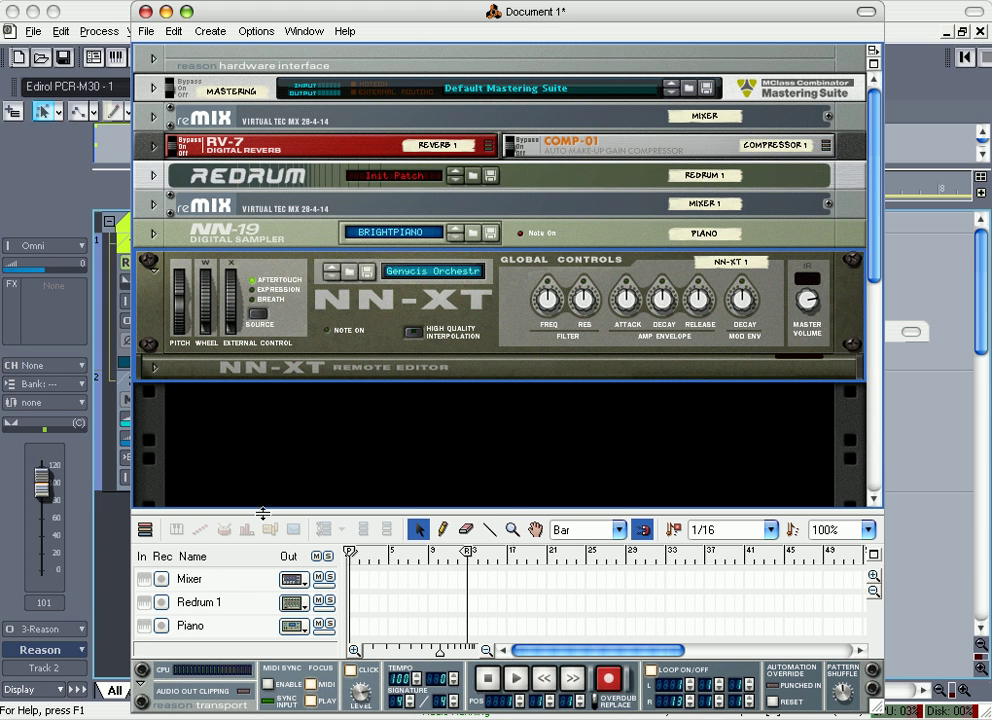
Step: Rename the NN-XT 1 sequencer track to 'Strings'
{"action": "left_click_drag", "start_coordinate": [262, 513], "coordinate": [261, 453]}
{"action": "left_click", "coordinate": [244, 587]}
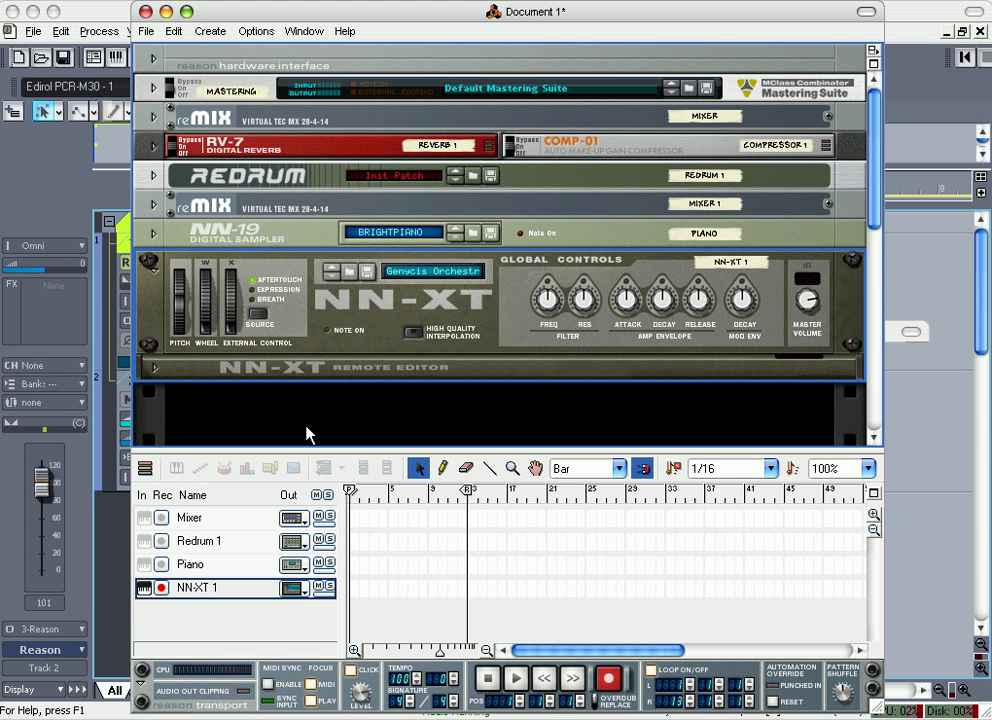
{"action": "double_click", "coordinate": [221, 587]}
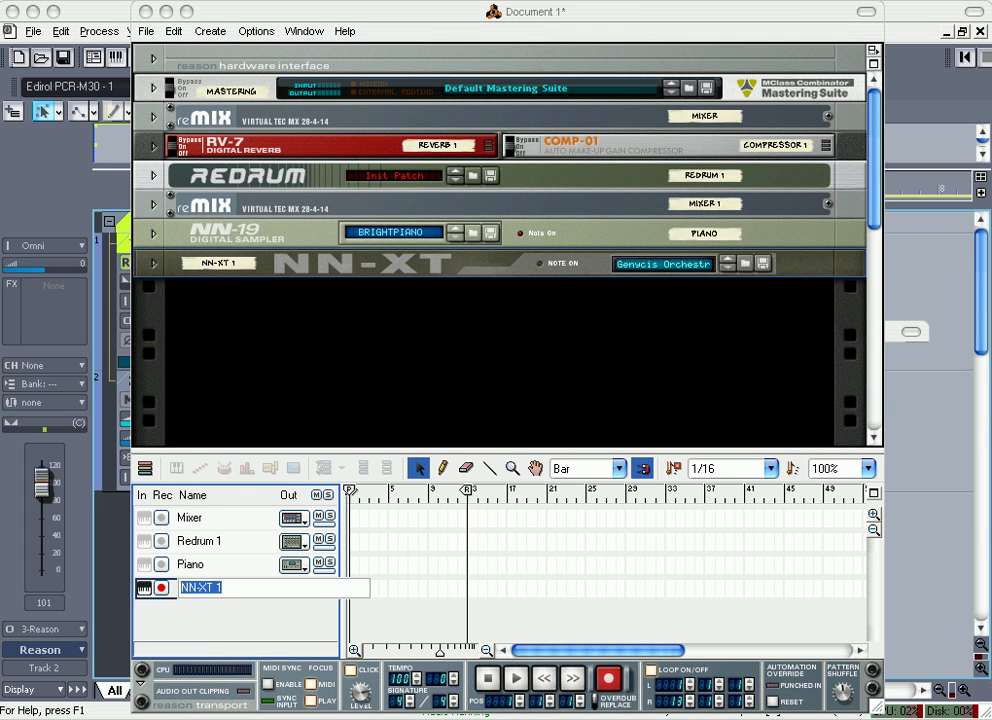
{"action": "type", "text": "Strings"}
{"action": "key", "text": "Return"}
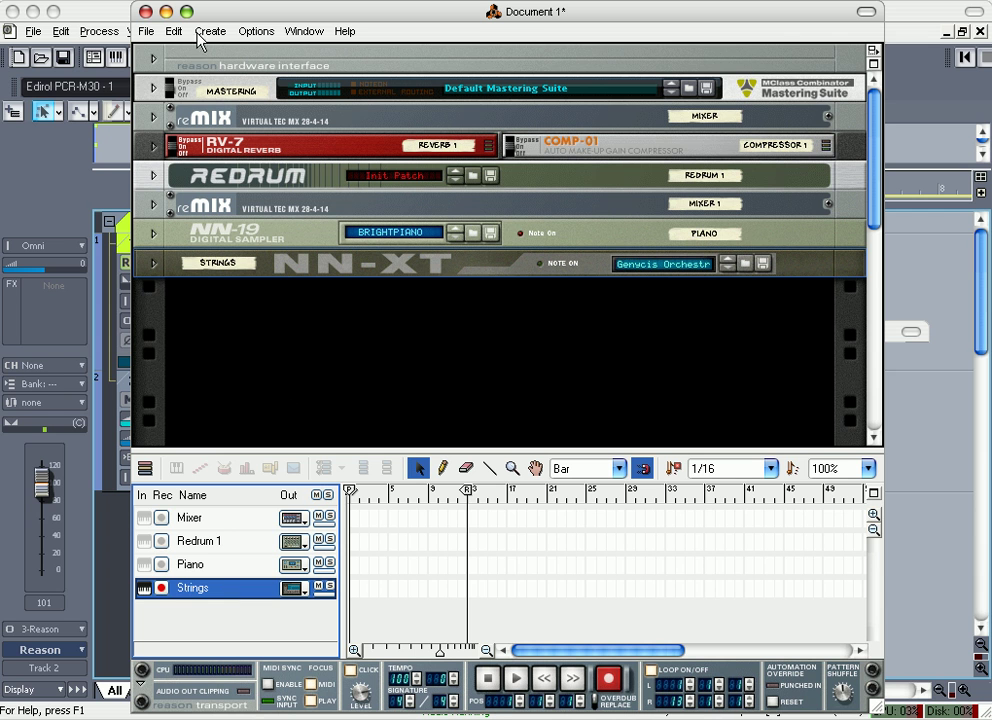
Step: Save the Reason song as Rewire.rns
{"action": "left_click", "coordinate": [146, 31]}
{"action": "left_click", "coordinate": [182, 119]}
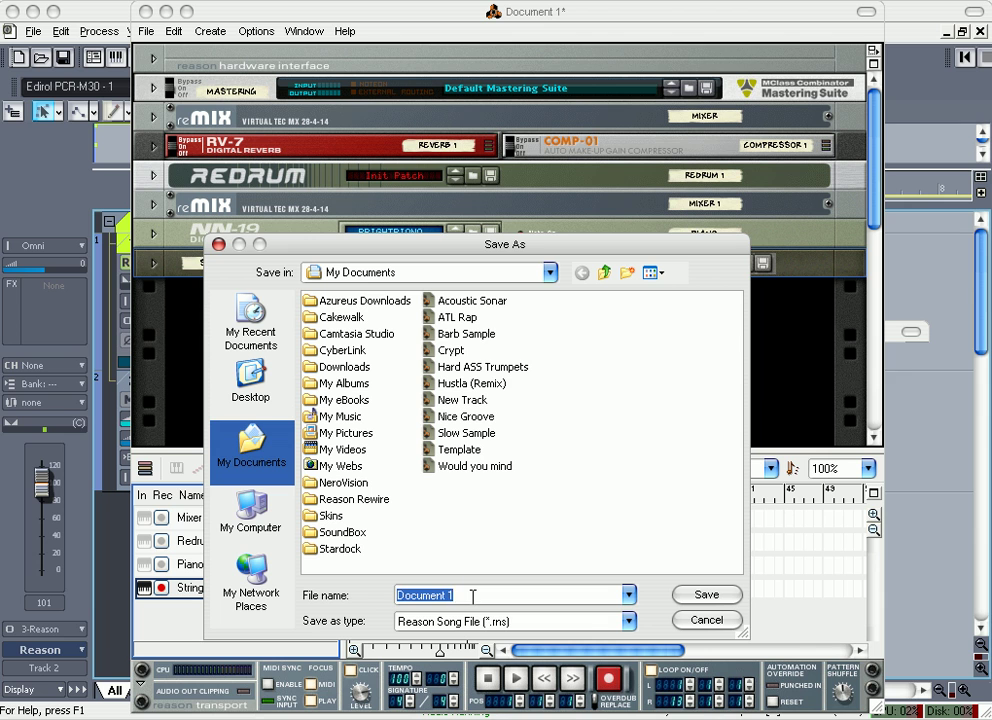
{"action": "type", "text": "Rewire"}
{"action": "key", "text": "Return"}
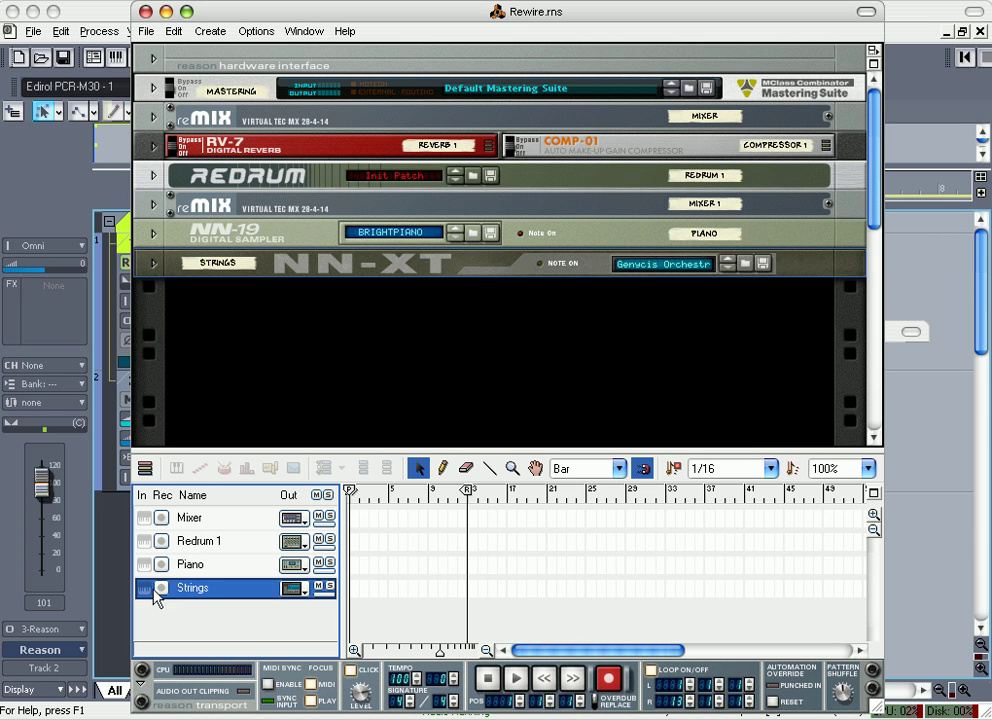
Step: Give the Strings track MIDI input and arm it for recording
{"action": "left_click", "coordinate": [145, 589]}
{"action": "left_click", "coordinate": [146, 616]}
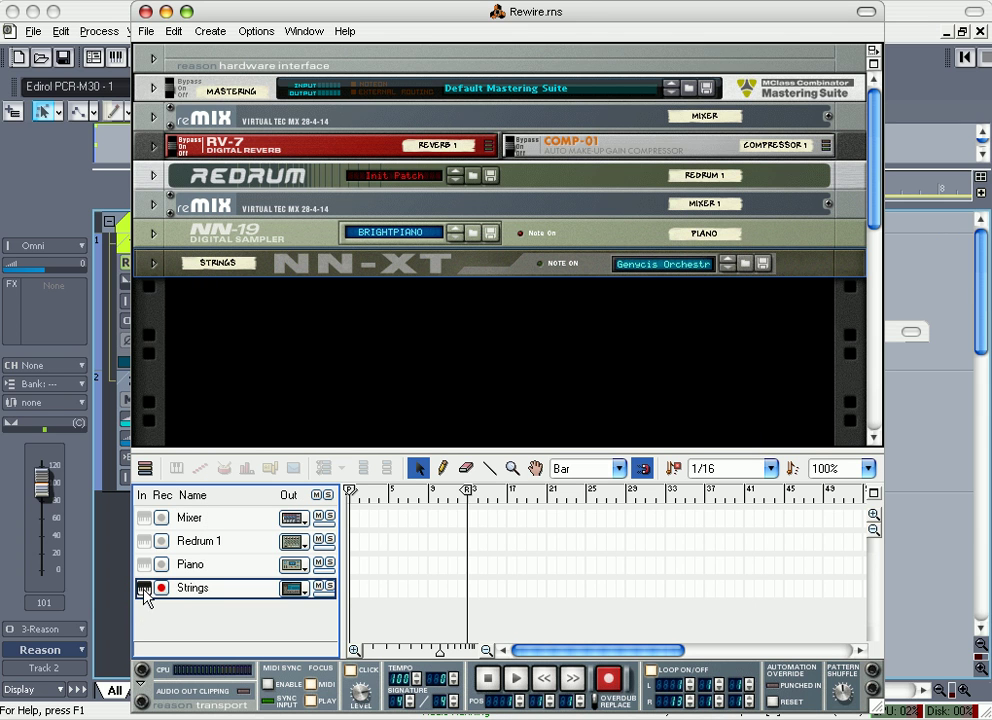
{"action": "left_click", "coordinate": [145, 592]}
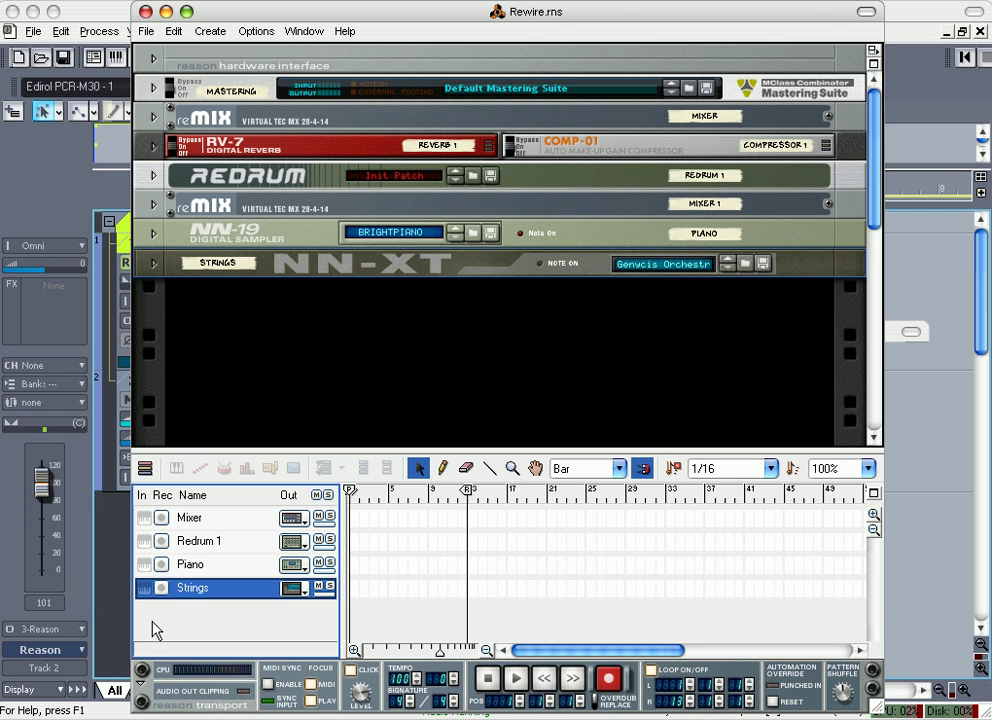
Step: Switch between Reason's rack and SONAR, ending with SONAR's Tutorial project and its Reason folder in front
{"action": "left_click", "coordinate": [112, 596]}
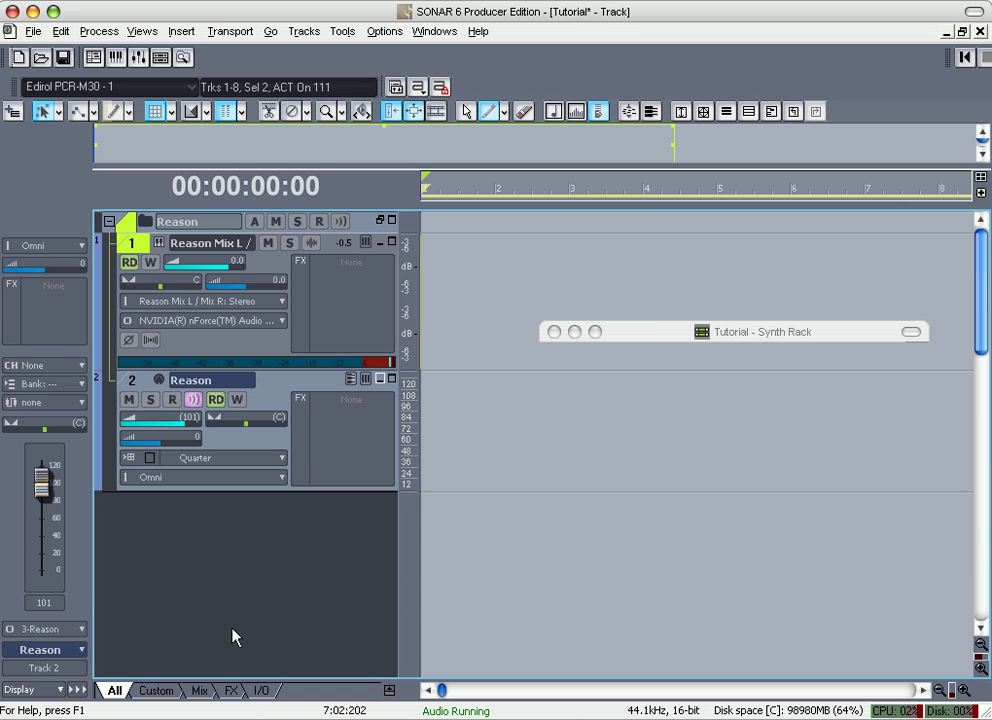
{"action": "key", "text": "alt+Tab"}
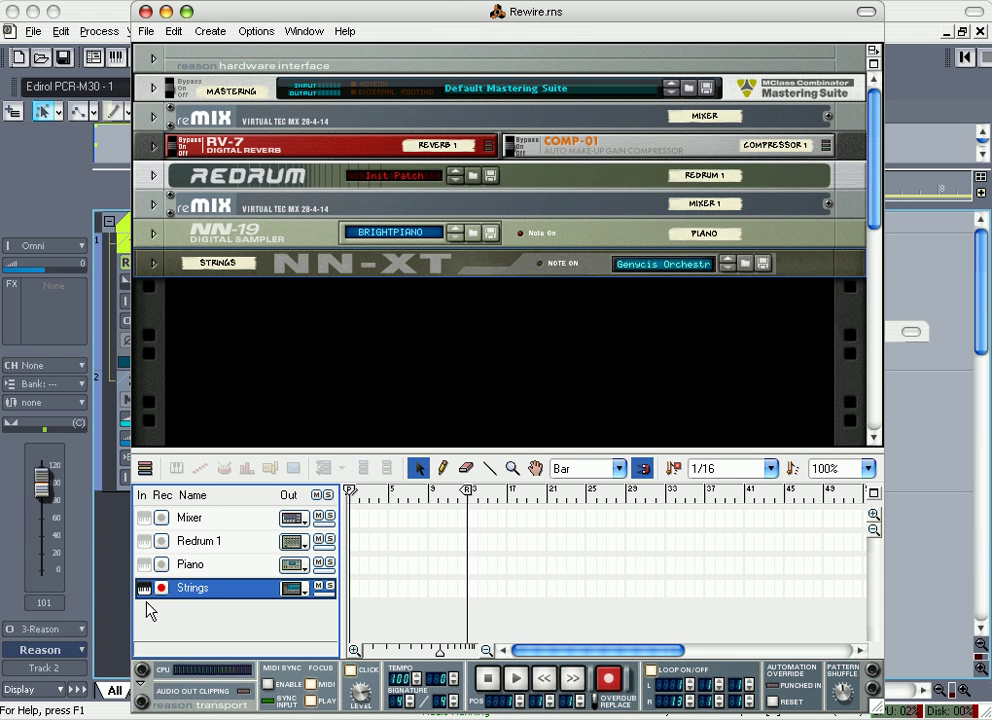
{"action": "left_click", "coordinate": [121, 622]}
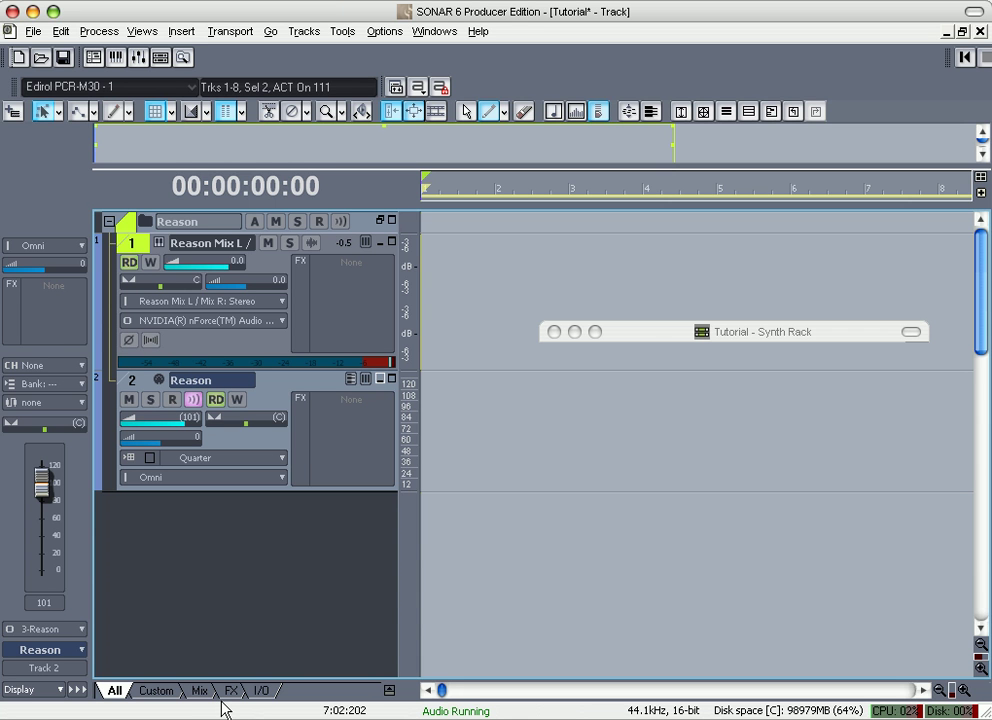
{"action": "key", "text": "alt+Tab"}
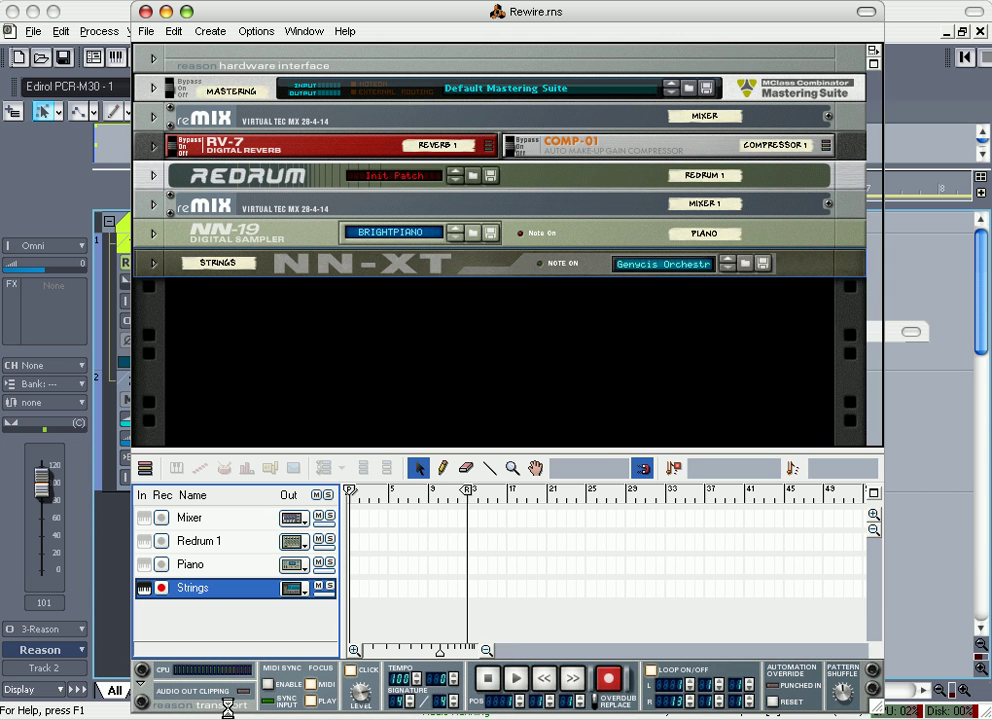
{"action": "left_click", "coordinate": [122, 605]}
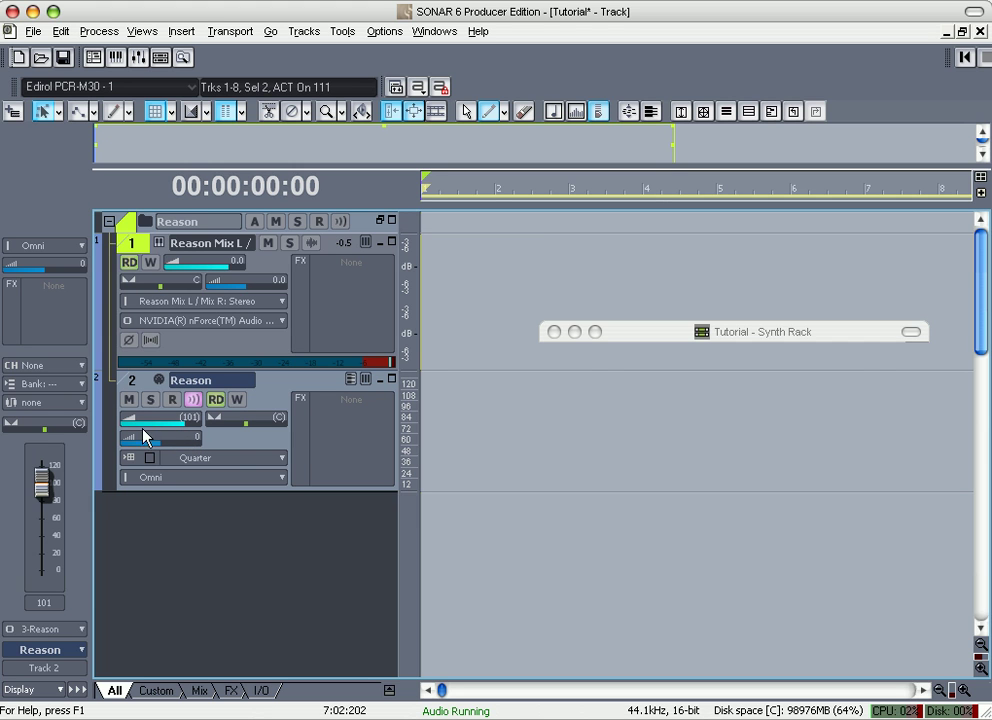
Step: Enlarge track 2 (Reason MIDI) to reveal all its track settings
{"action": "left_click_drag", "start_coordinate": [312, 491], "coordinate": [310, 652]}
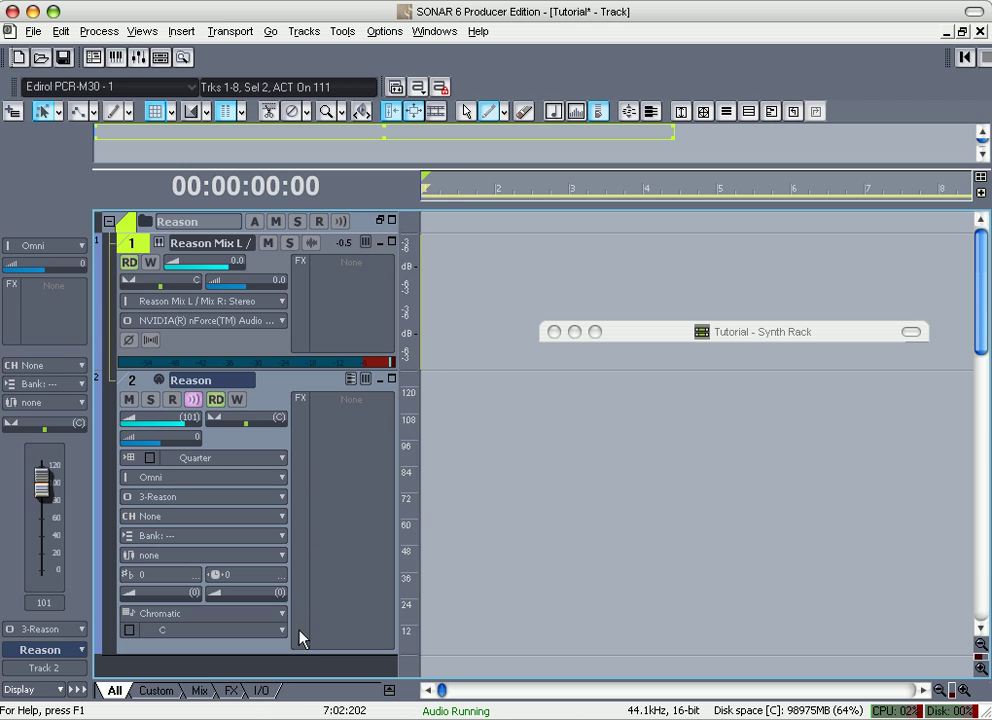
{"action": "left_click", "coordinate": [71, 319]}
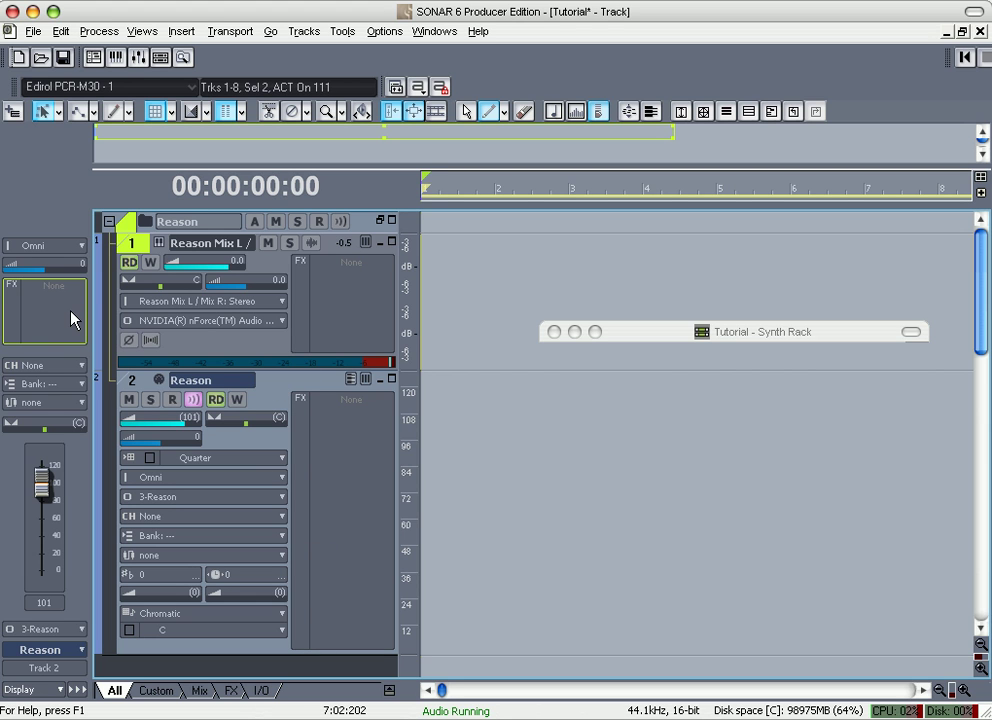
{"action": "left_click", "coordinate": [34, 266]}
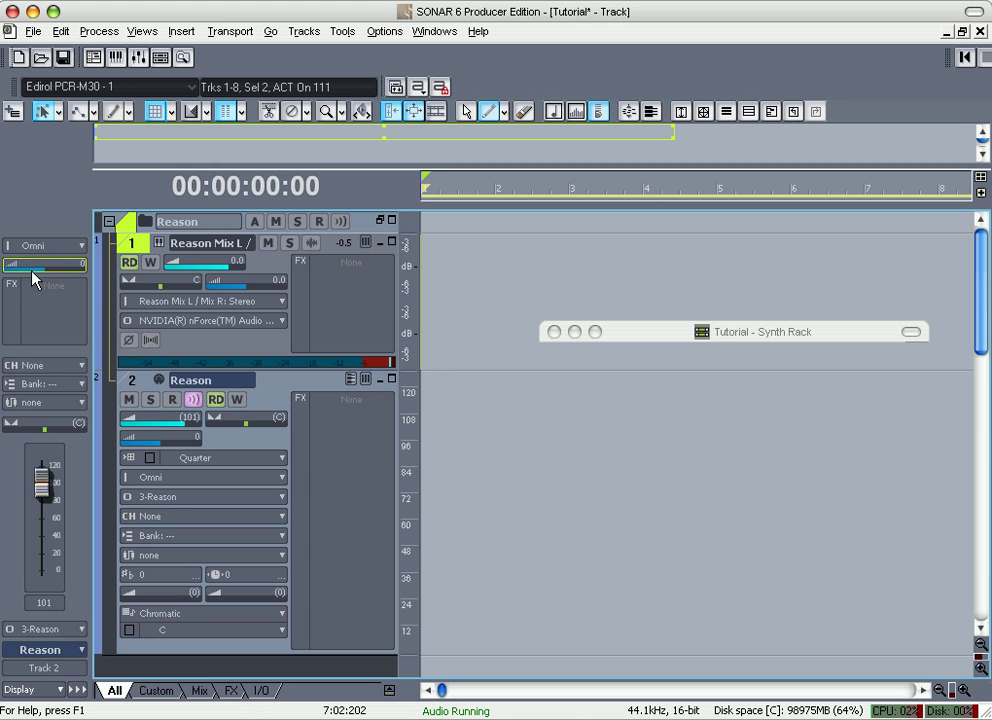
{"action": "left_click", "coordinate": [45, 490]}
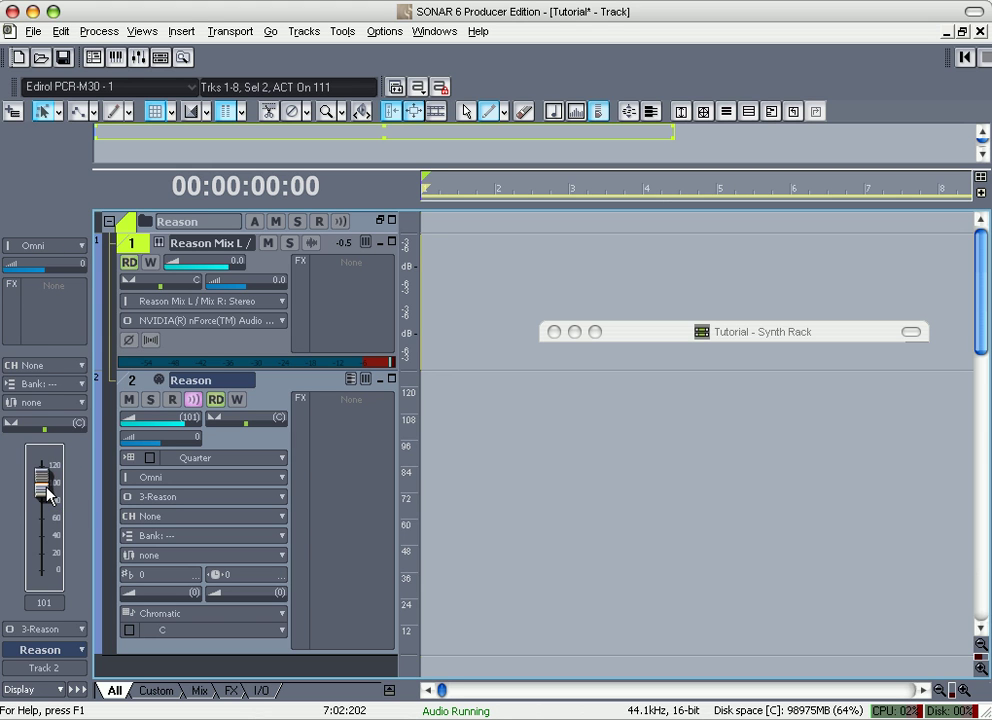
{"action": "left_click", "coordinate": [43, 427]}
{"action": "left_click", "coordinate": [245, 421]}
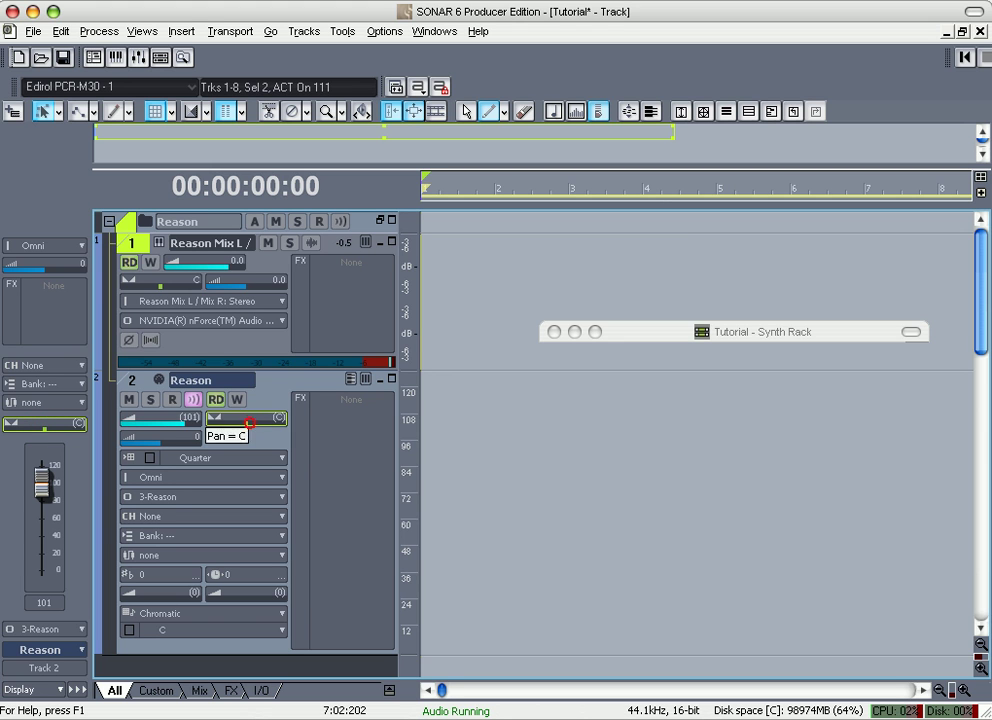
{"action": "left_click", "coordinate": [40, 264]}
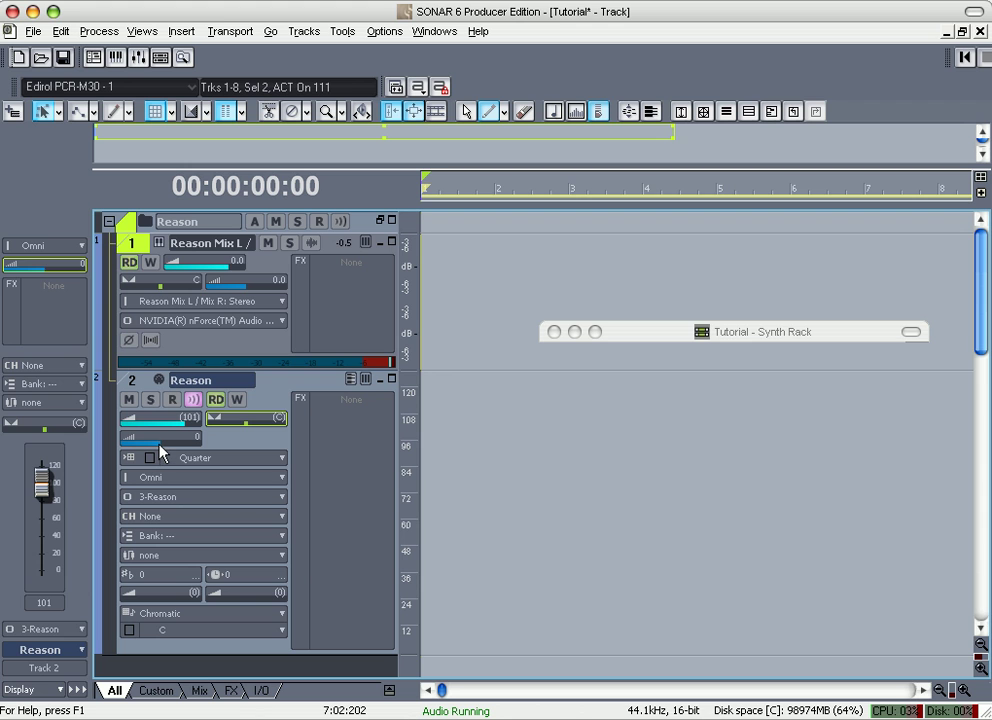
Step: Set the Reason MIDI track's input to Fast Track Pro MIDI In, MIDI Omni
{"action": "left_click", "coordinate": [51, 246]}
{"action": "left_click", "coordinate": [78, 247]}
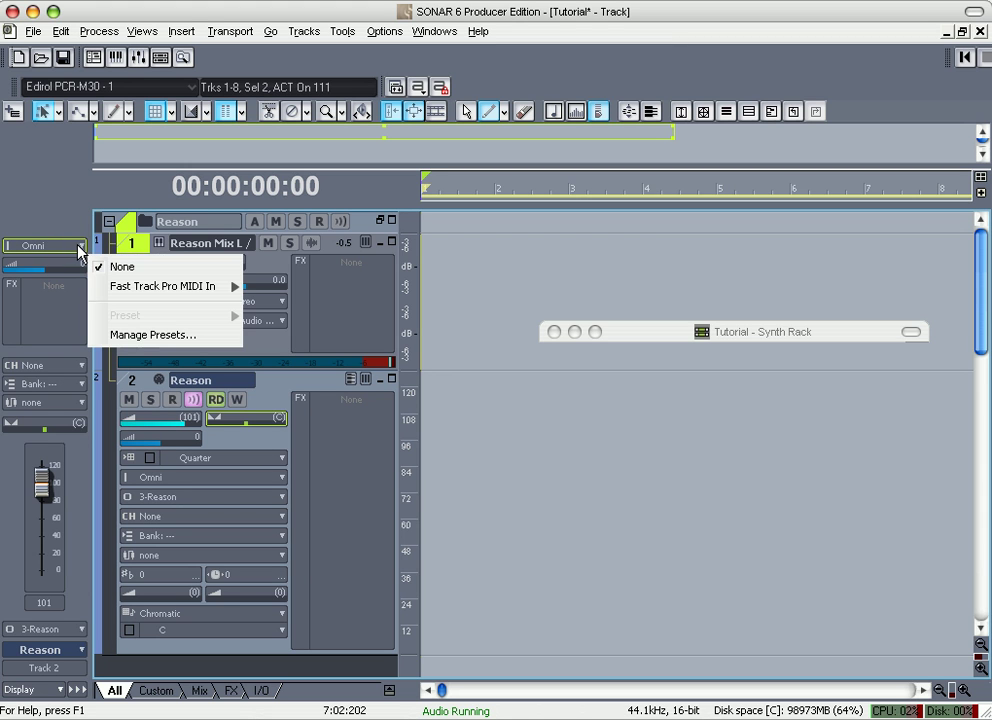
{"action": "left_click", "coordinate": [57, 203]}
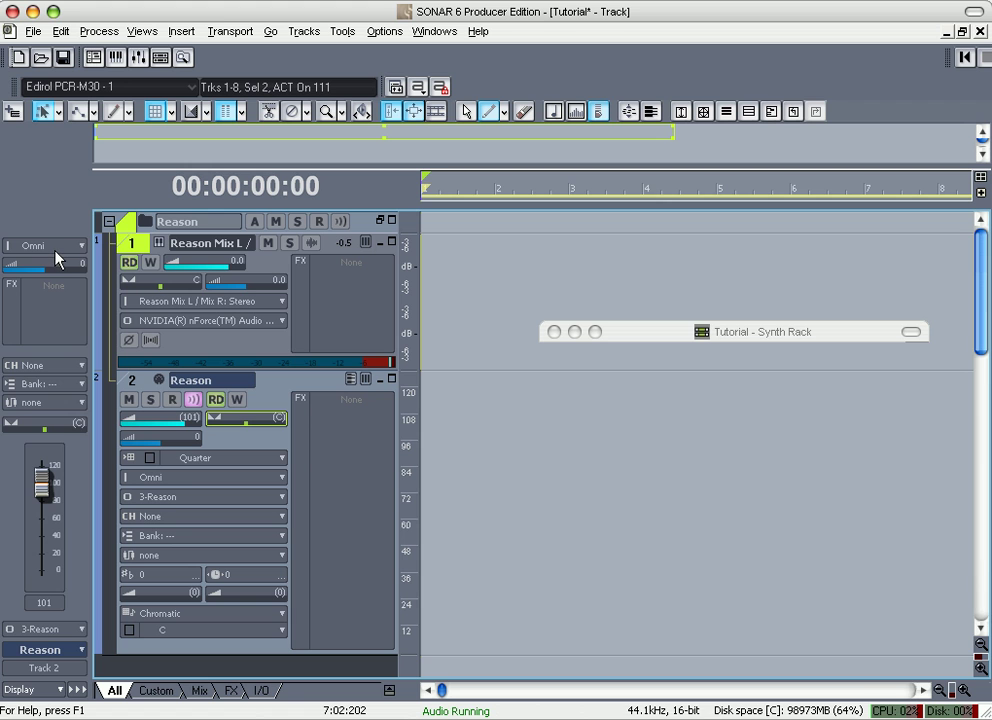
{"action": "left_click", "coordinate": [80, 246]}
{"action": "mouse_move", "coordinate": [235, 292]}
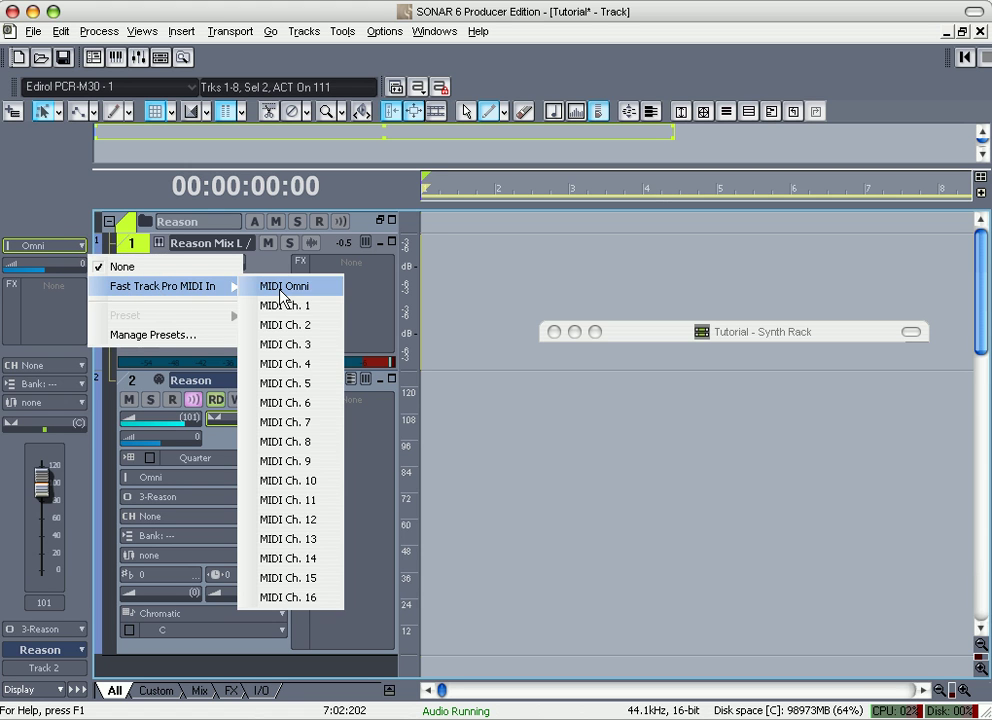
{"action": "left_click", "coordinate": [278, 286]}
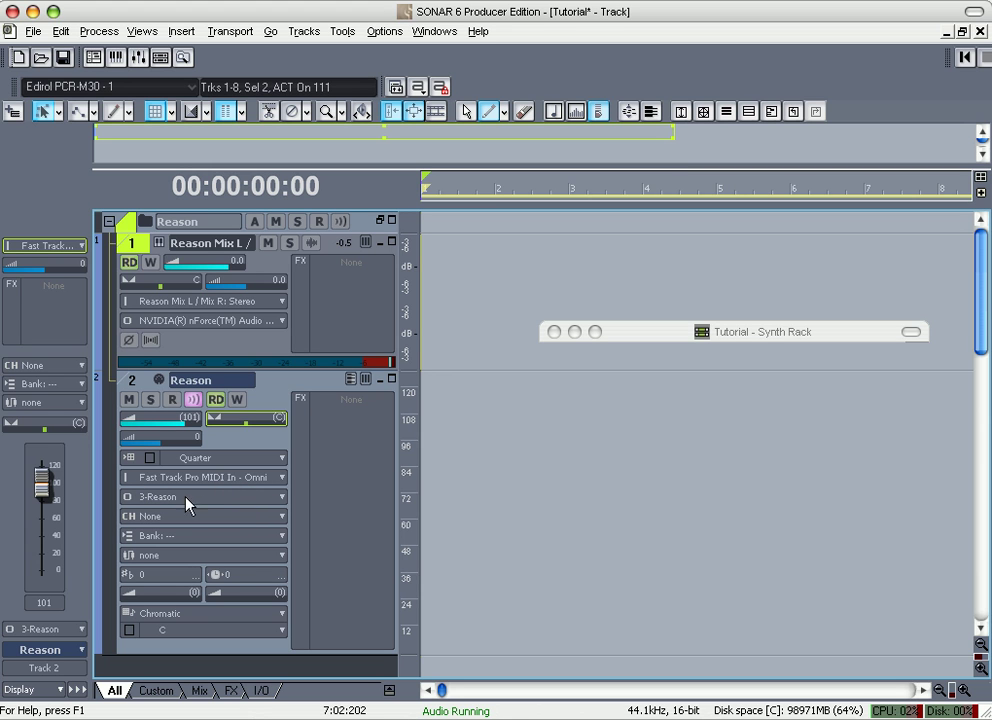
Step: Route the Reason MIDI track's output to the 12:Piano (RW Bus 5) channel
{"action": "left_click", "coordinate": [286, 521]}
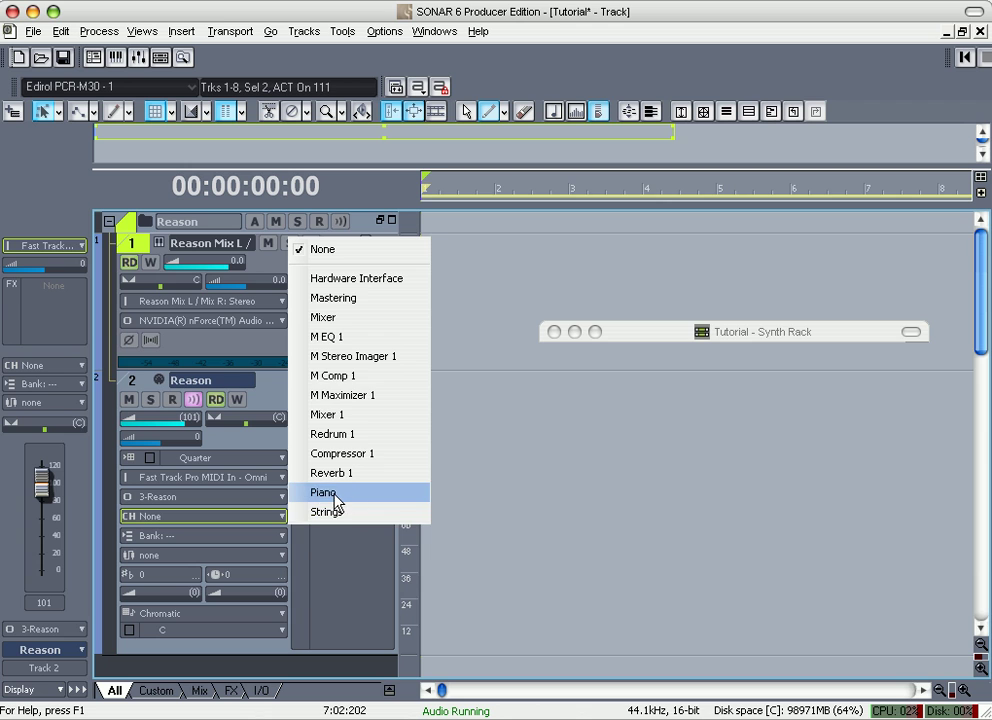
{"action": "left_click", "coordinate": [336, 498]}
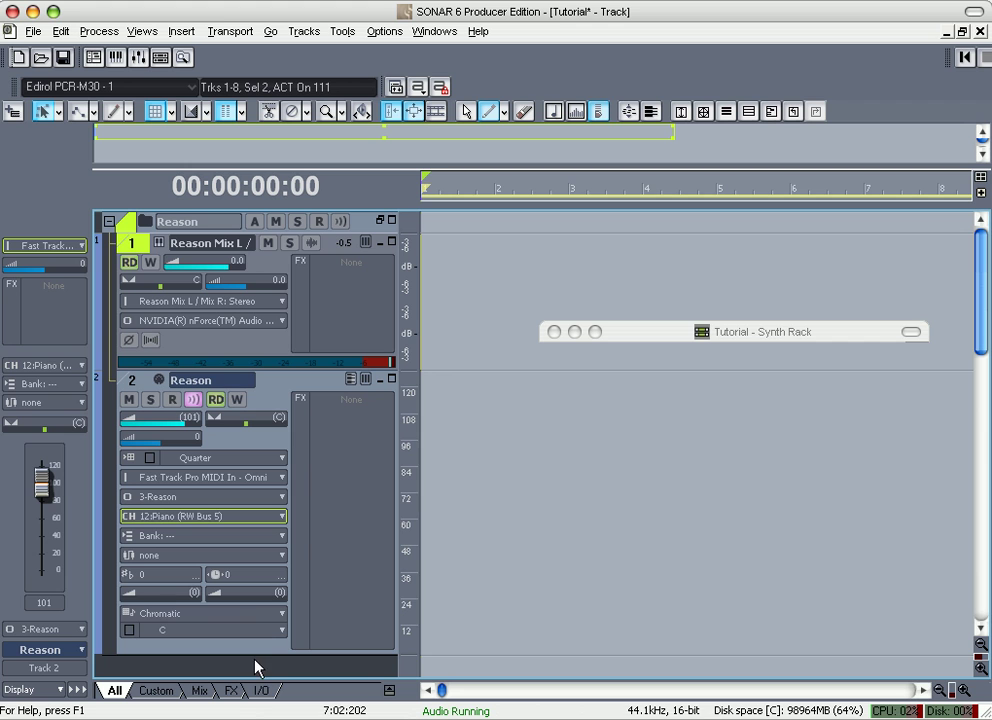
Step: Collapse track 2 (Reason MIDI) to a compact height, hiding its extra settings
{"action": "left_click_drag", "start_coordinate": [259, 649], "coordinate": [376, 592]}
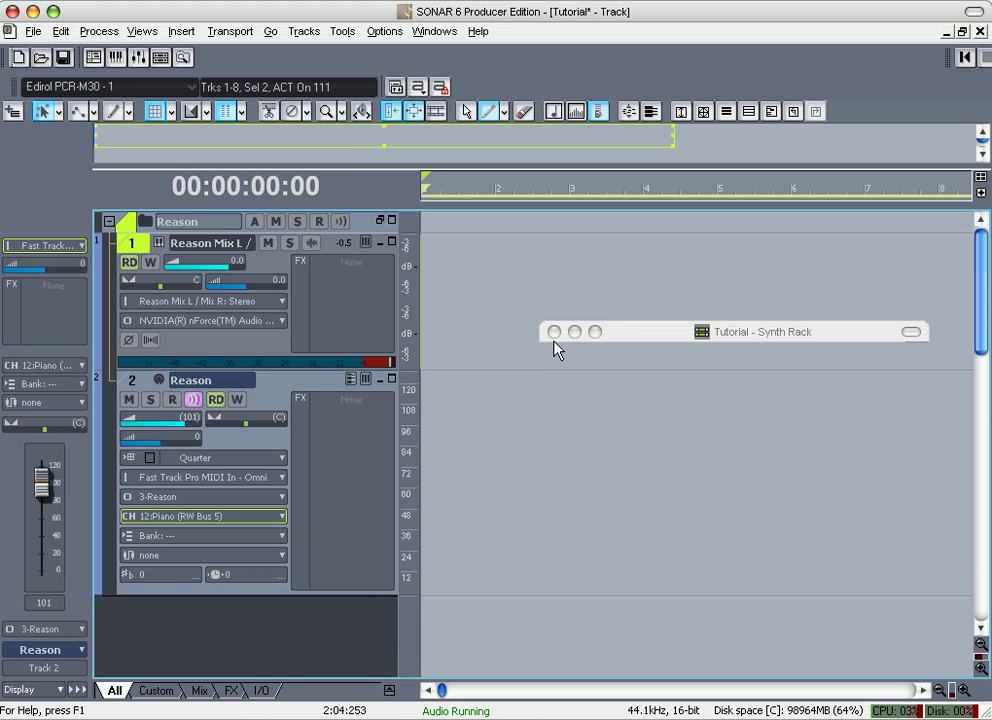